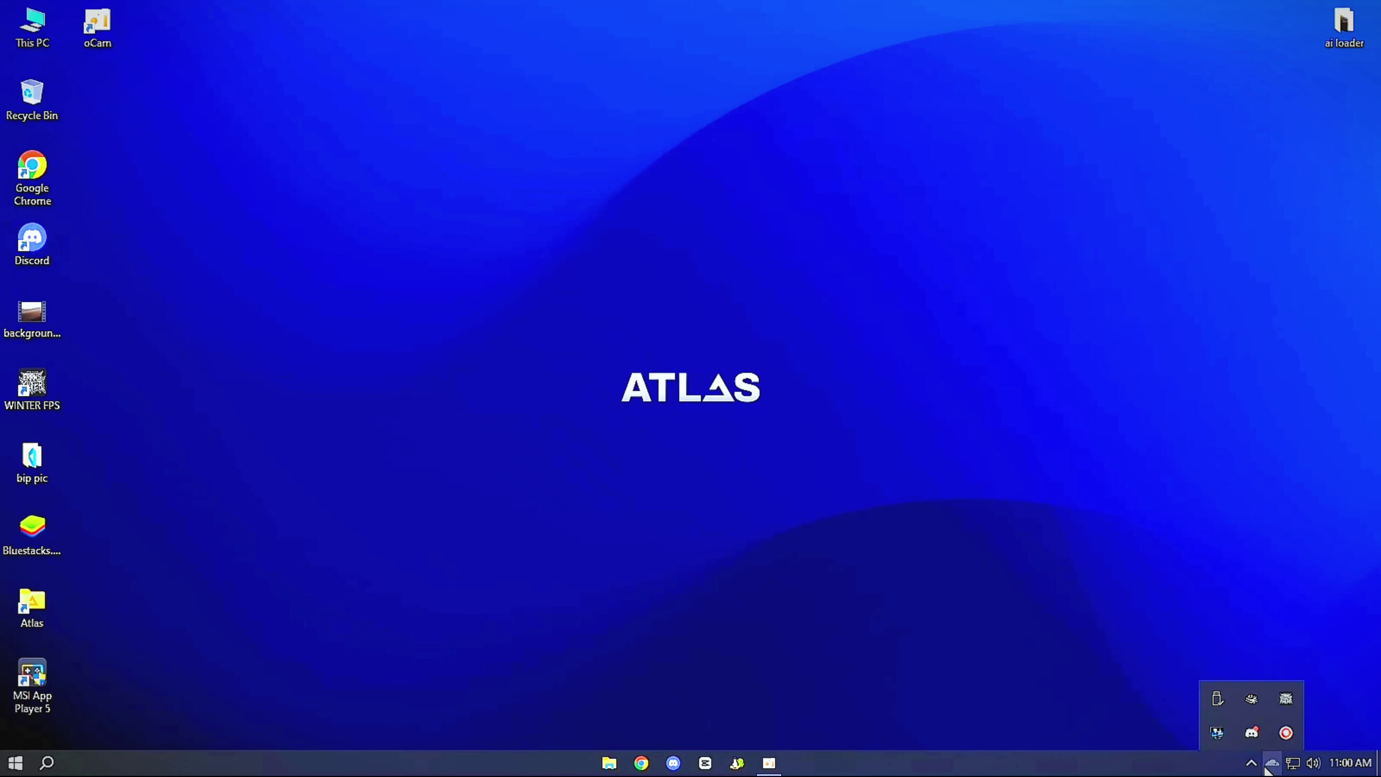
# Step: Open BlueStacks Tweaker and start the BlueStacks emulator from it
pyautogui.rightClick(1250, 730)
pyautogui.click(1191, 716)
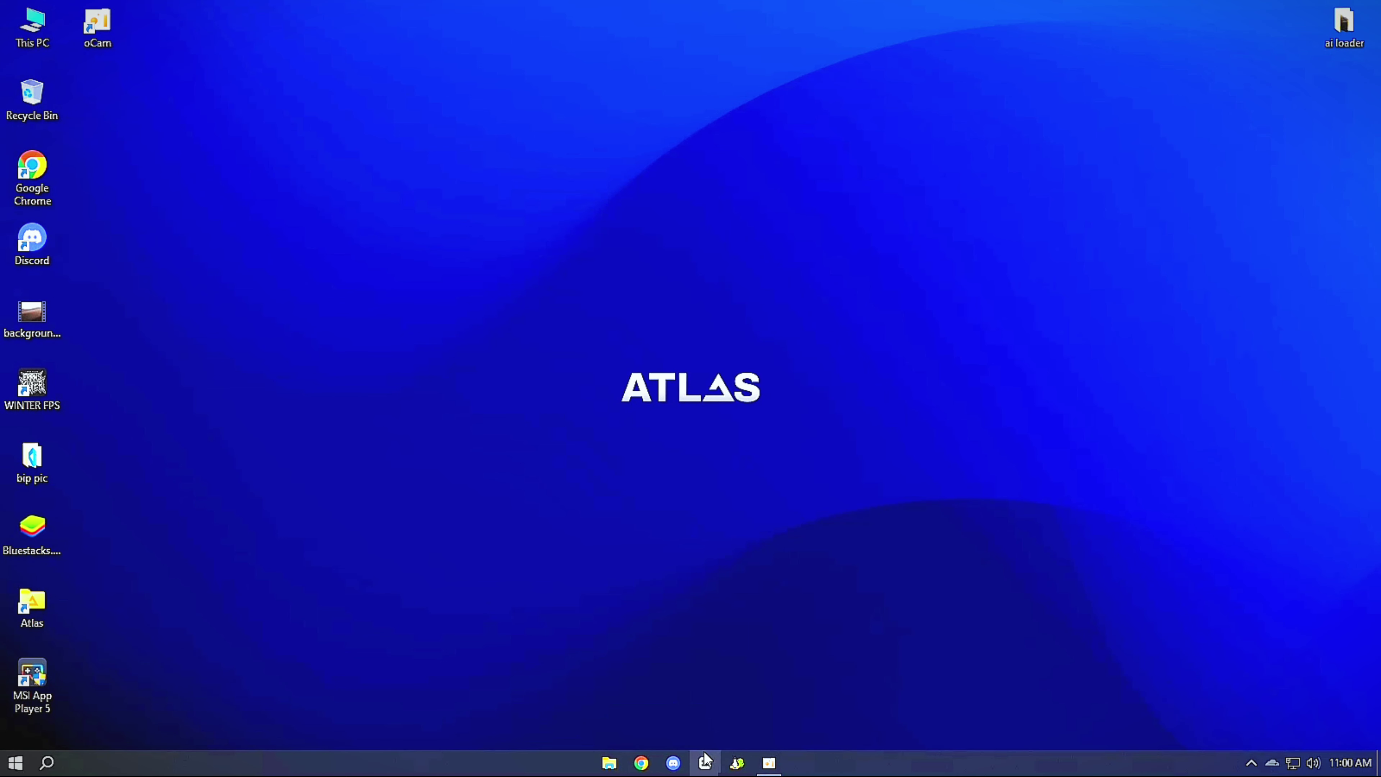
pyautogui.click(617, 500)
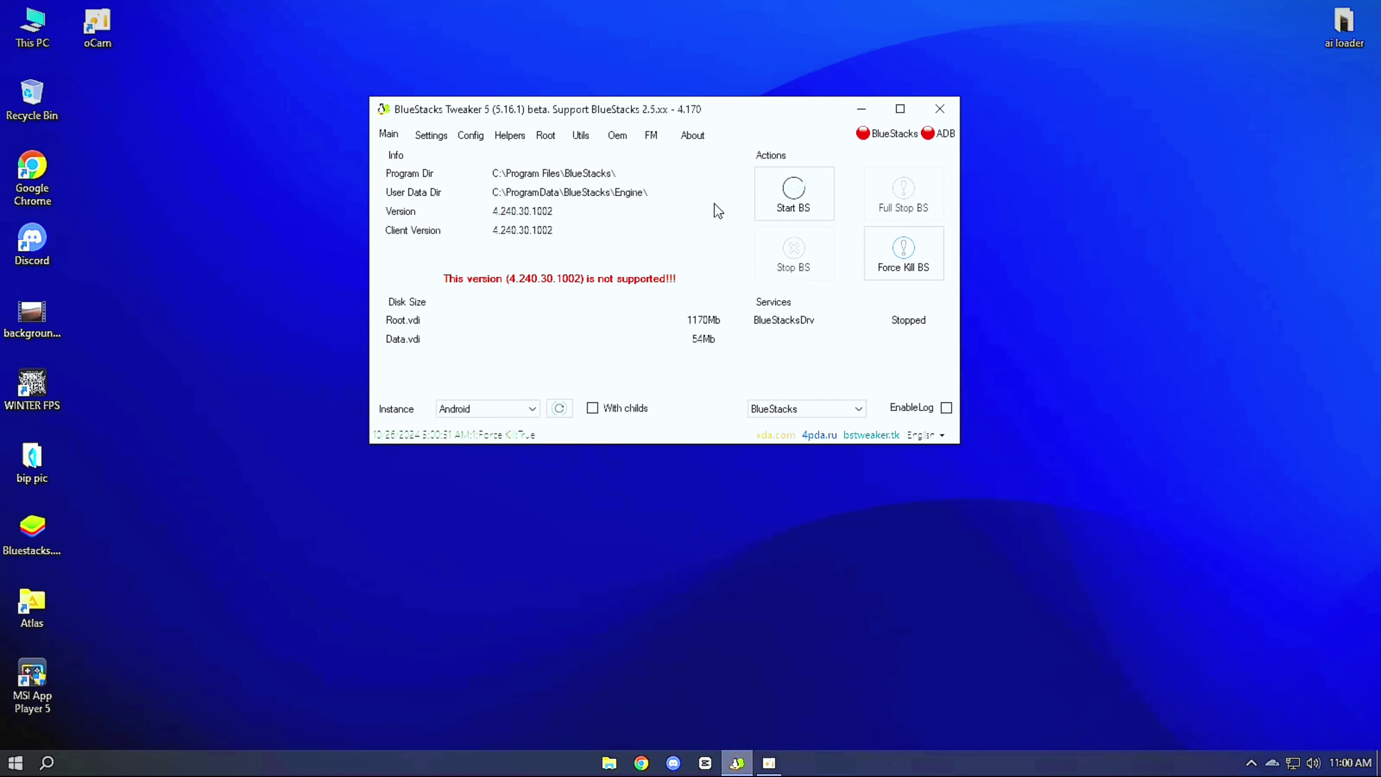
pyautogui.click(789, 199)
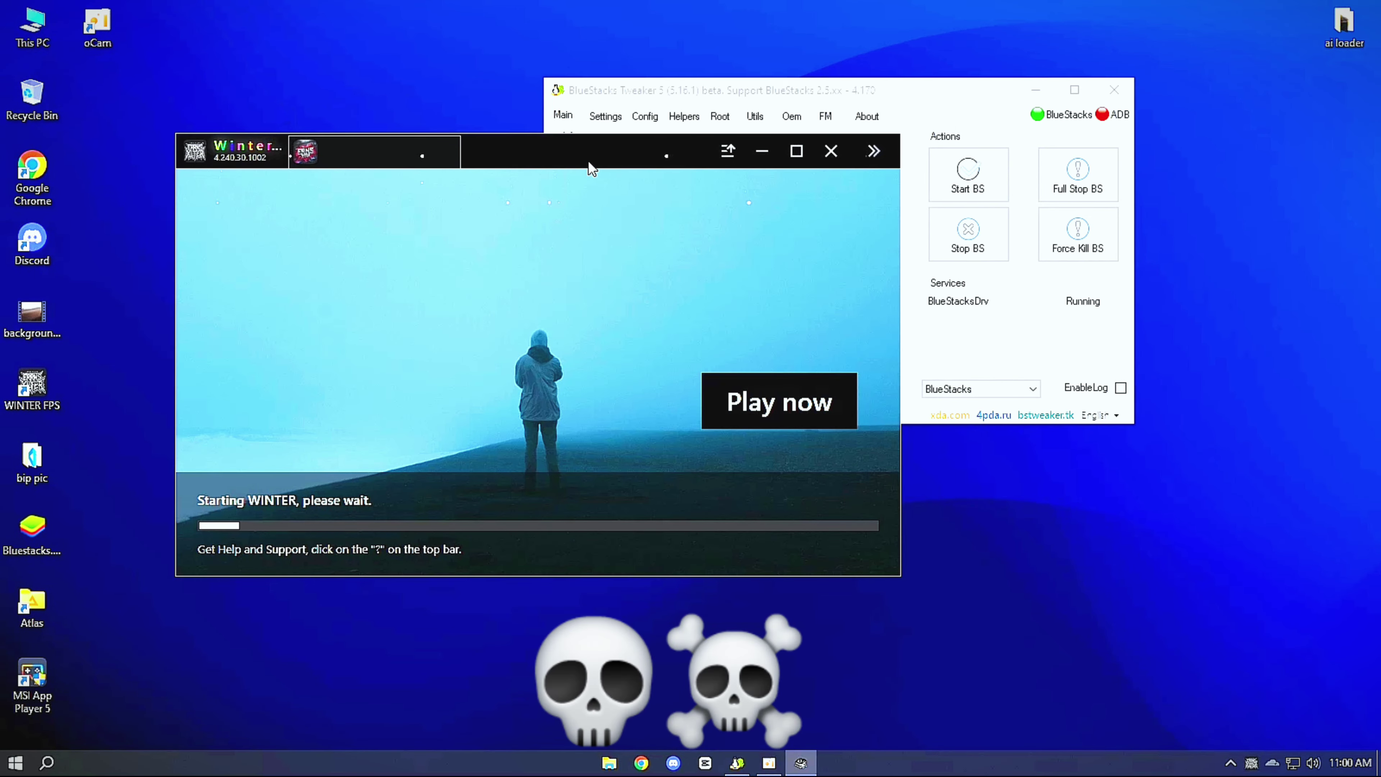
# Step: Reposition the starting emulator window and minimize the BlueStacks Tweaker window
pyautogui.moveTo(587, 161); pyautogui.dragTo(725, 152)
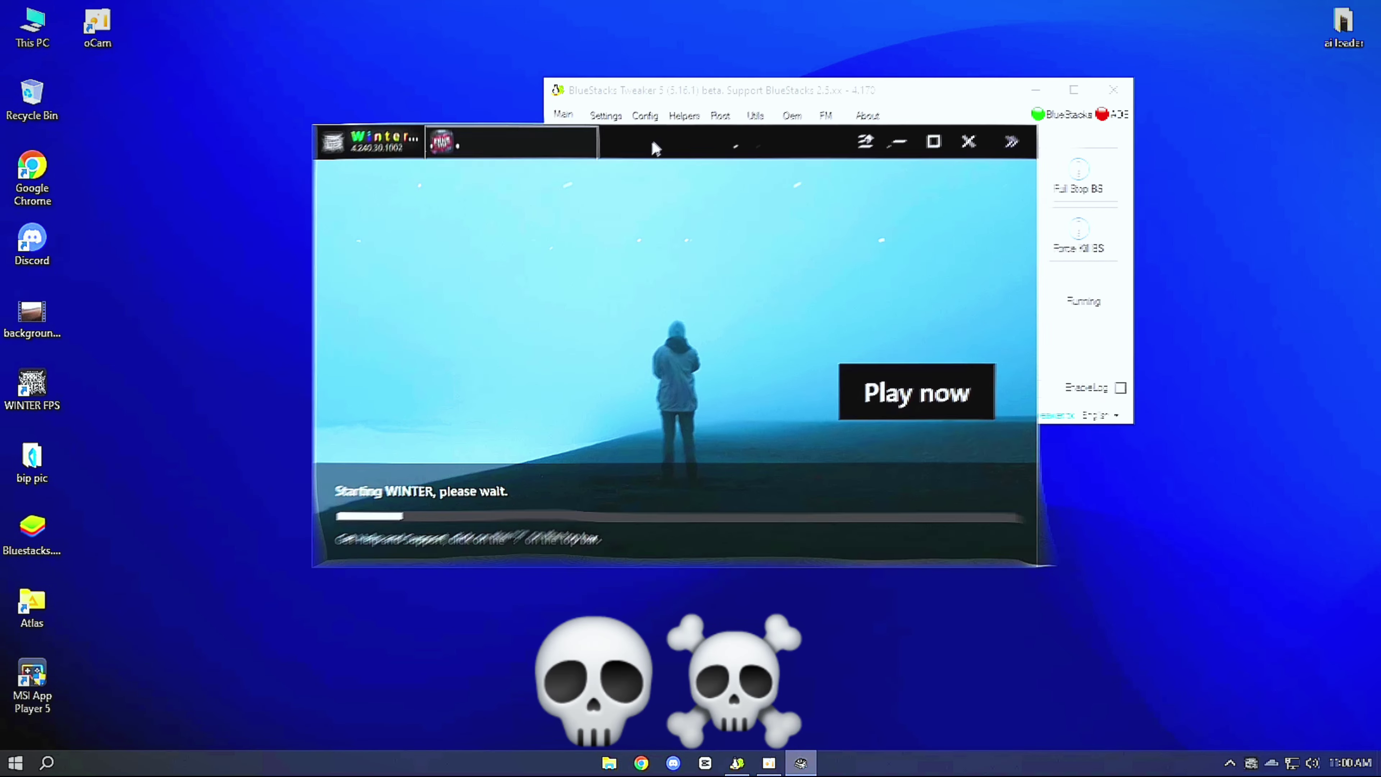
pyautogui.click(1011, 142)
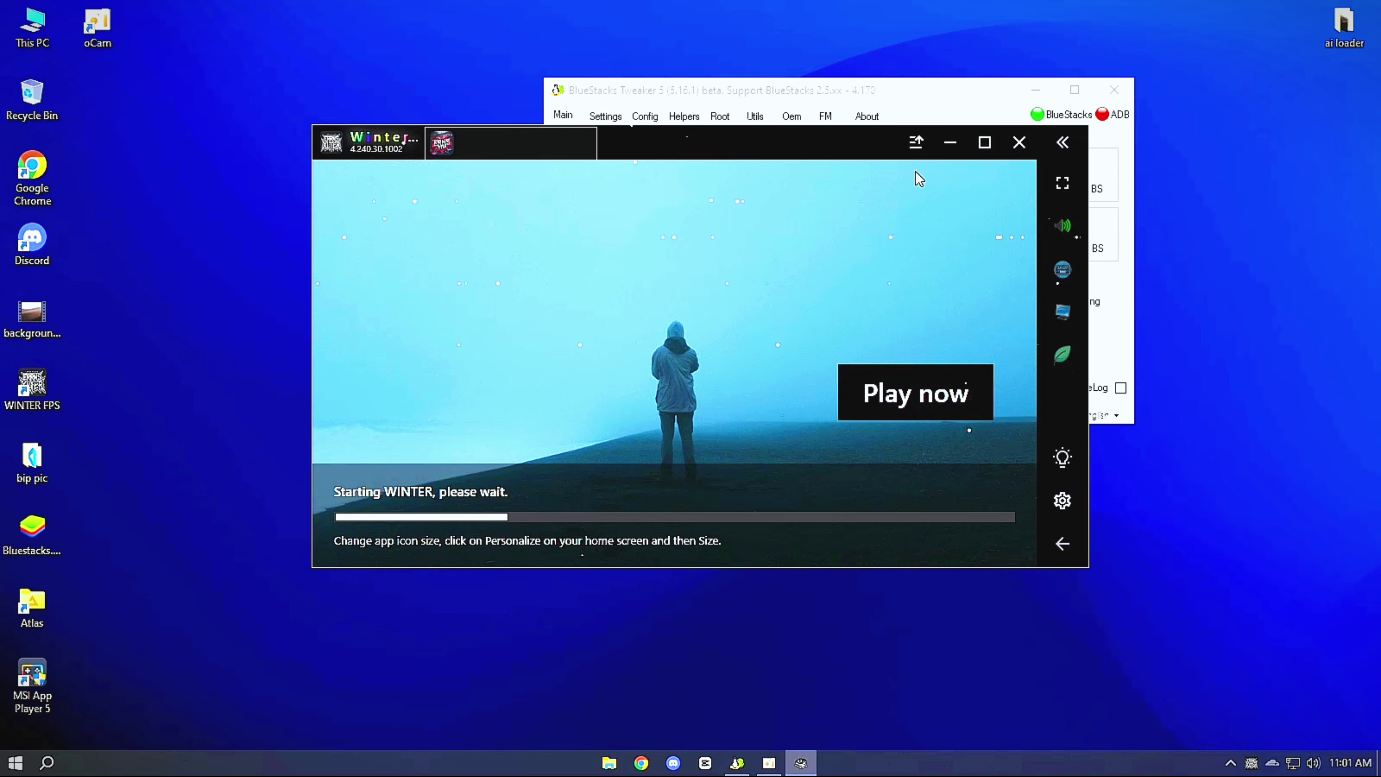
pyautogui.click(1062, 143)
pyautogui.moveTo(782, 149); pyautogui.dragTo(740, 151)
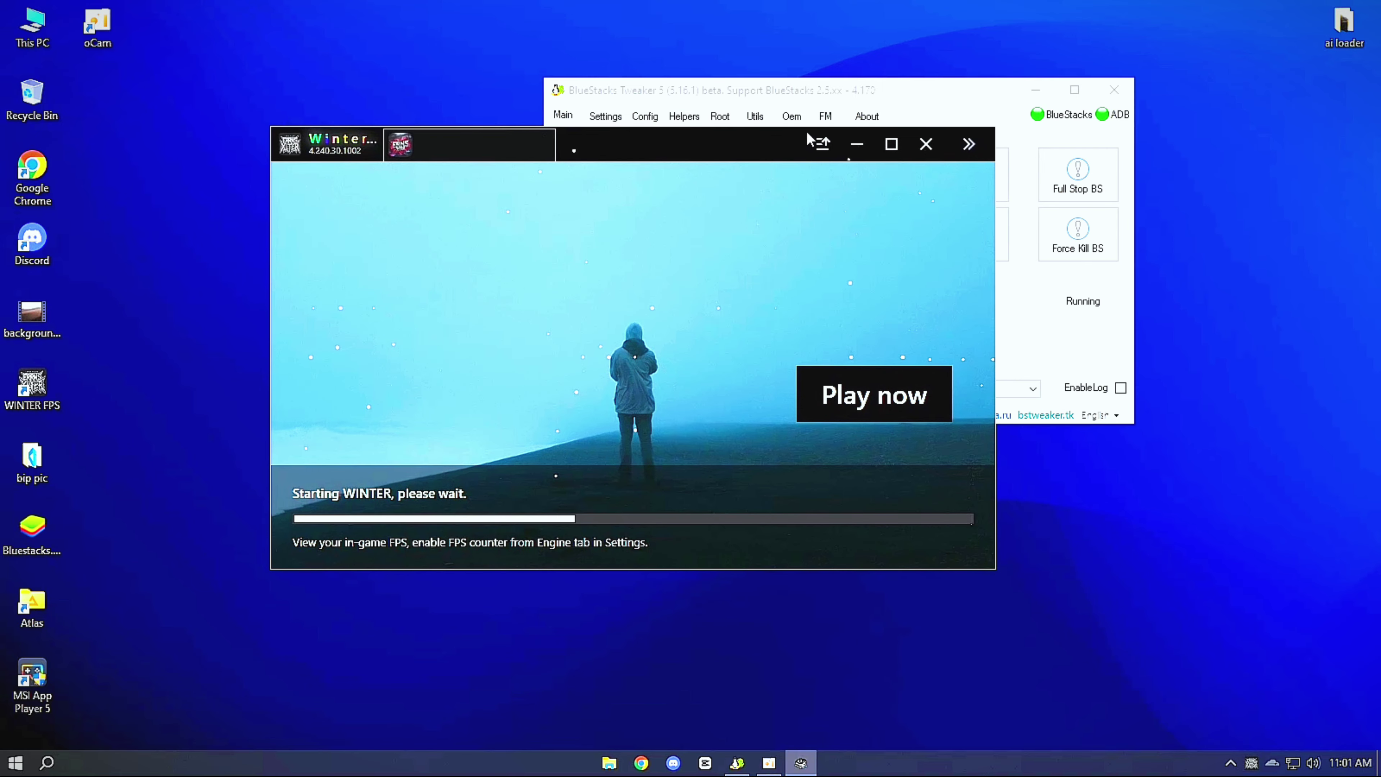
pyautogui.click(1035, 90)
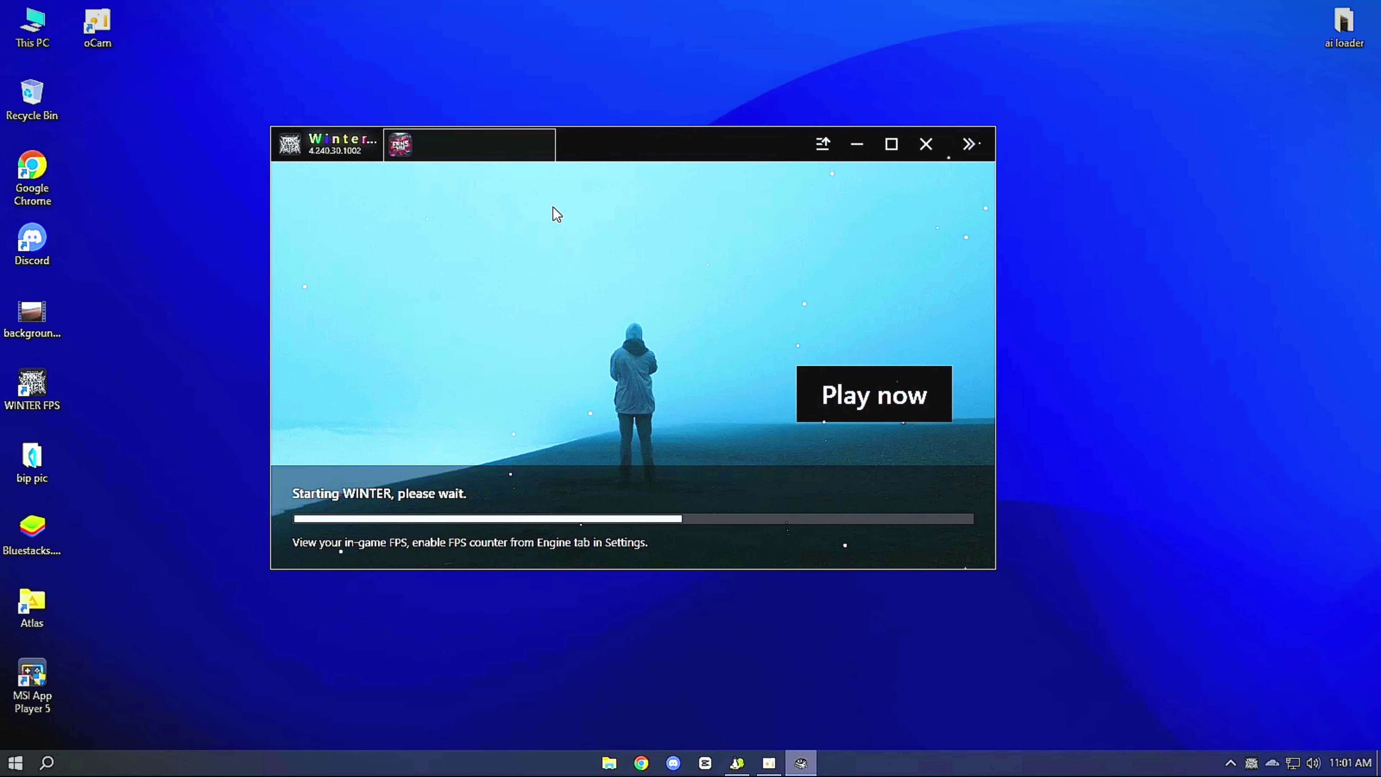
pyautogui.moveTo(652, 146)
pyautogui.mouseDown()
pyautogui.moveTo(719, 157)
pyautogui.moveTo(648, 148)
pyautogui.mouseUp()
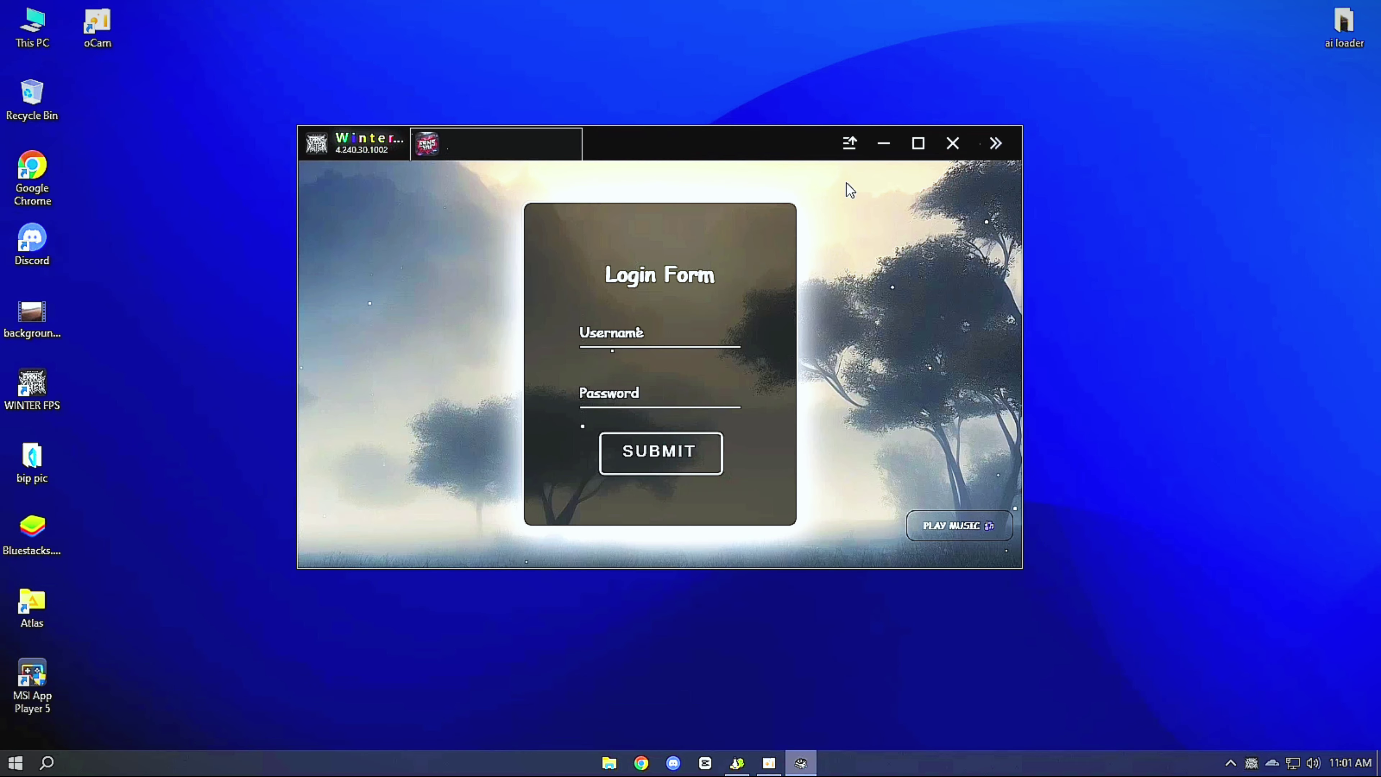
# Step: Show the emulator's side toolbar and submit the login form
pyautogui.click(995, 143)
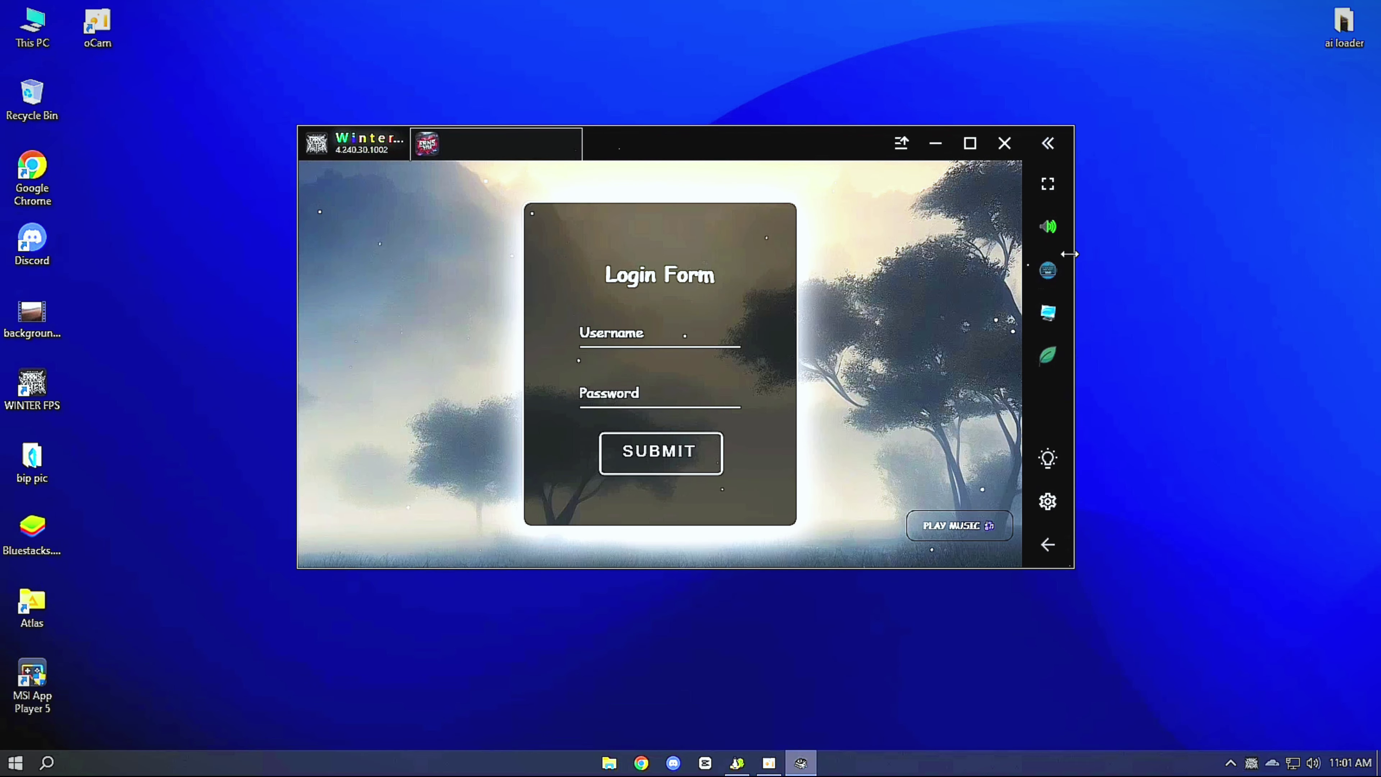
pyautogui.click(626, 342)
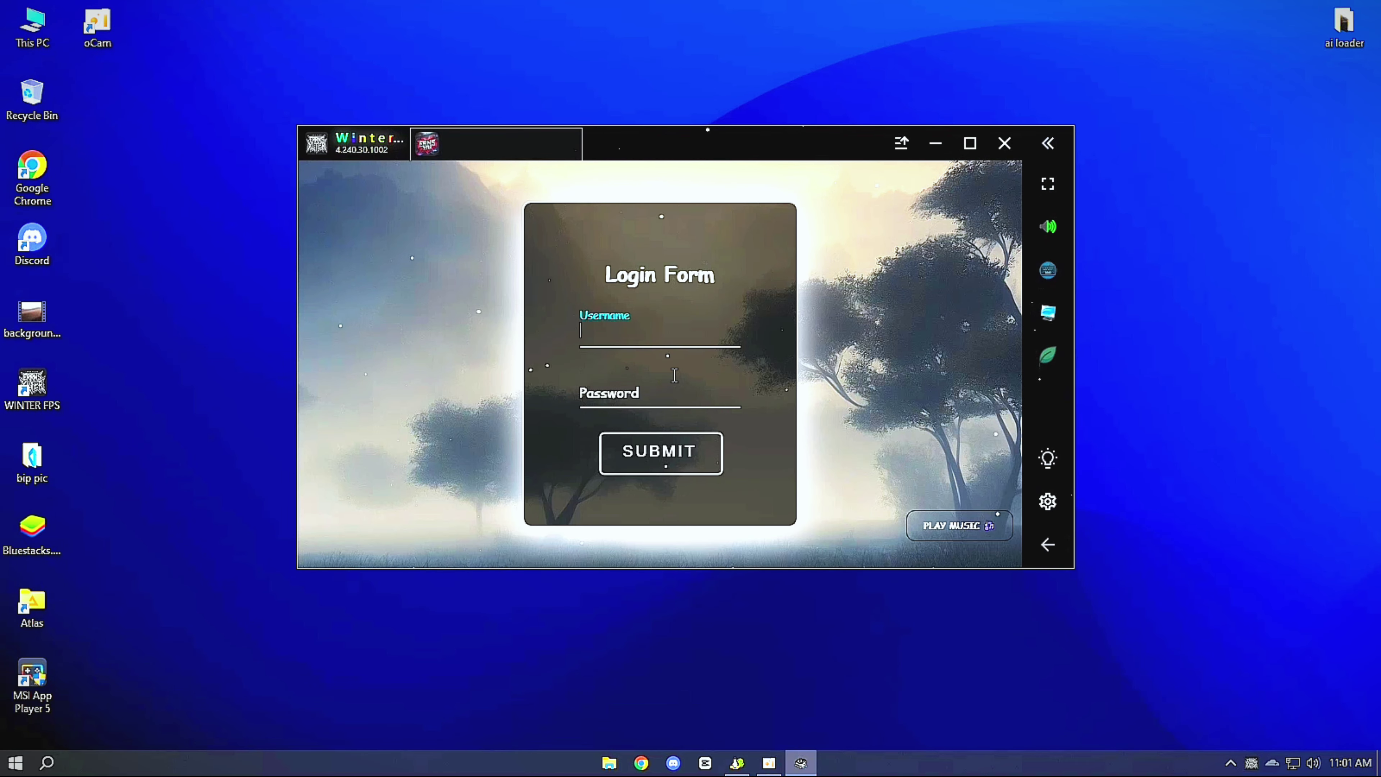
pyautogui.click(639, 450)
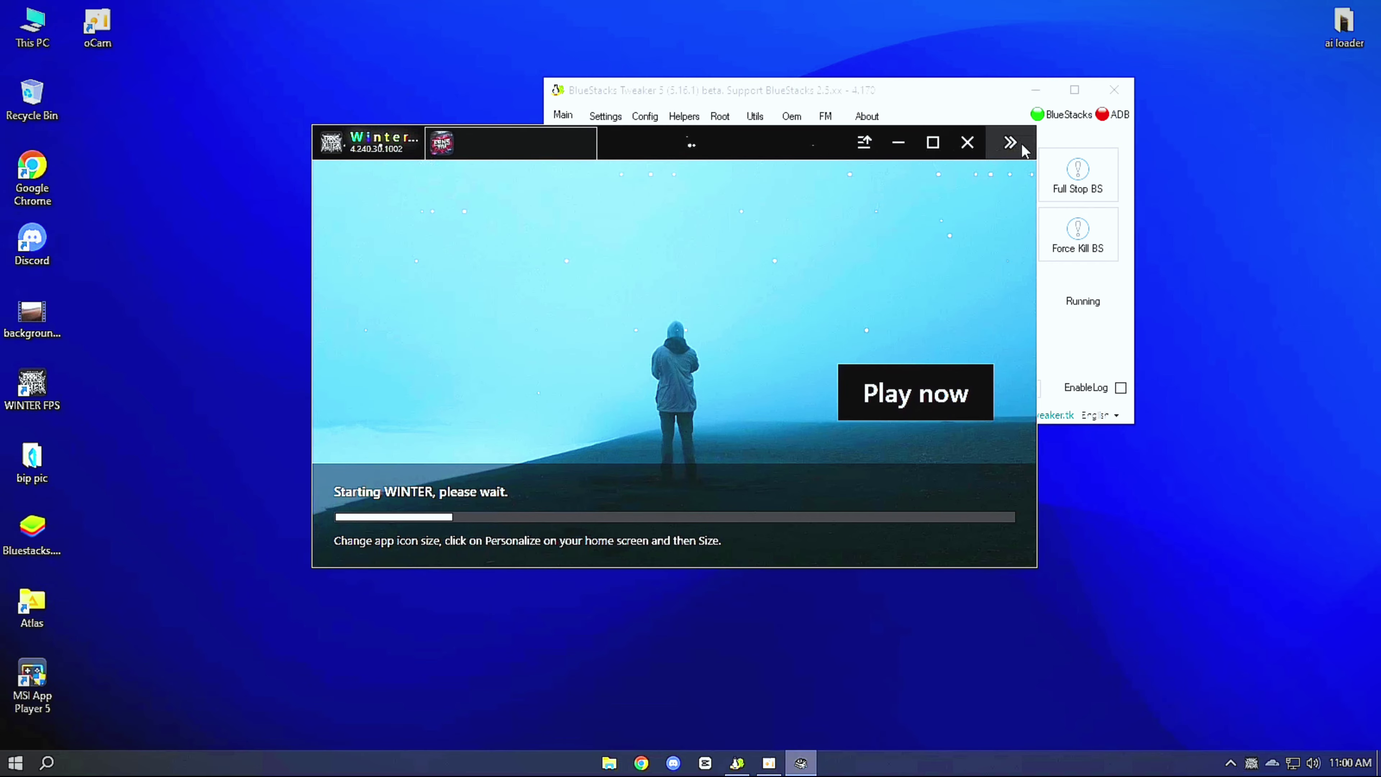
# Step: Minimize BlueStacks Tweaker while the emulator loads and expand the emulator's side toolbar
pyautogui.click(1010, 142)
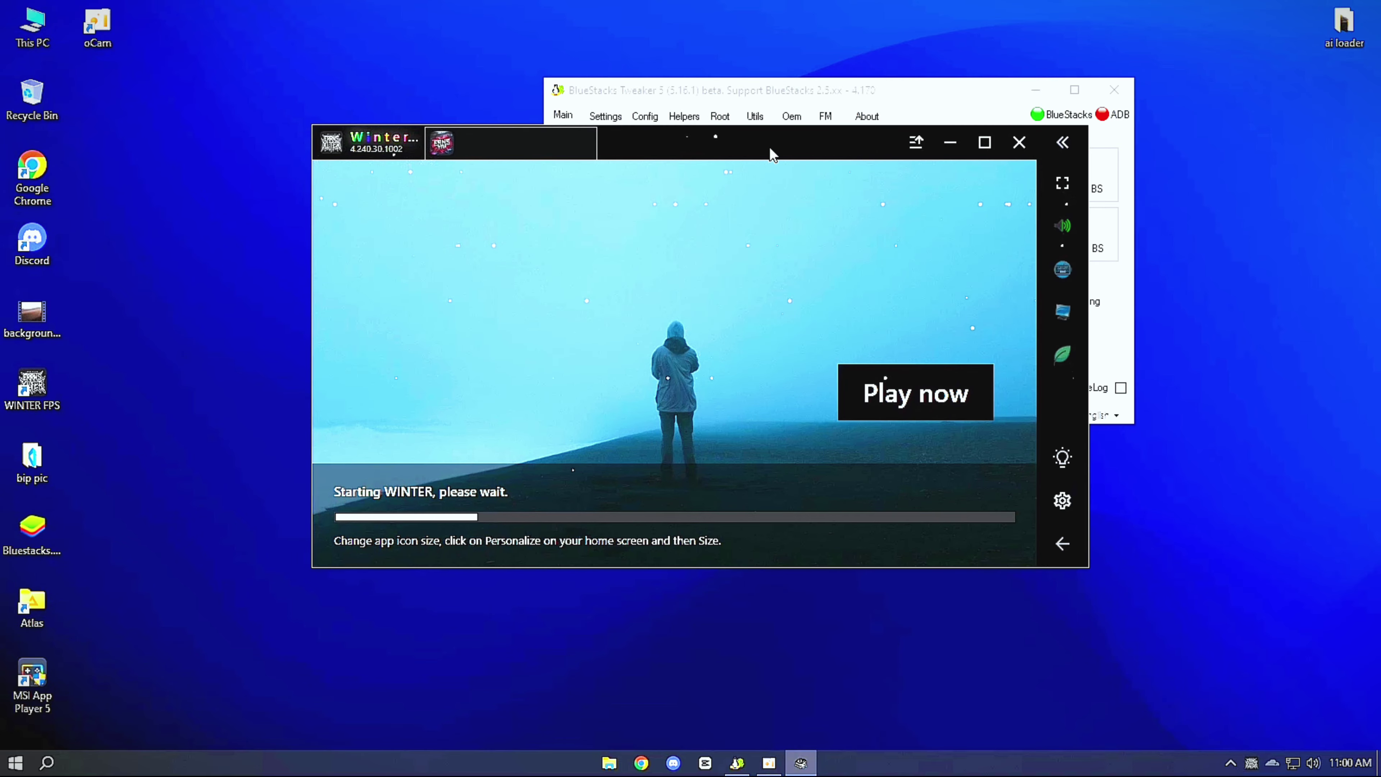
pyautogui.click(1064, 154)
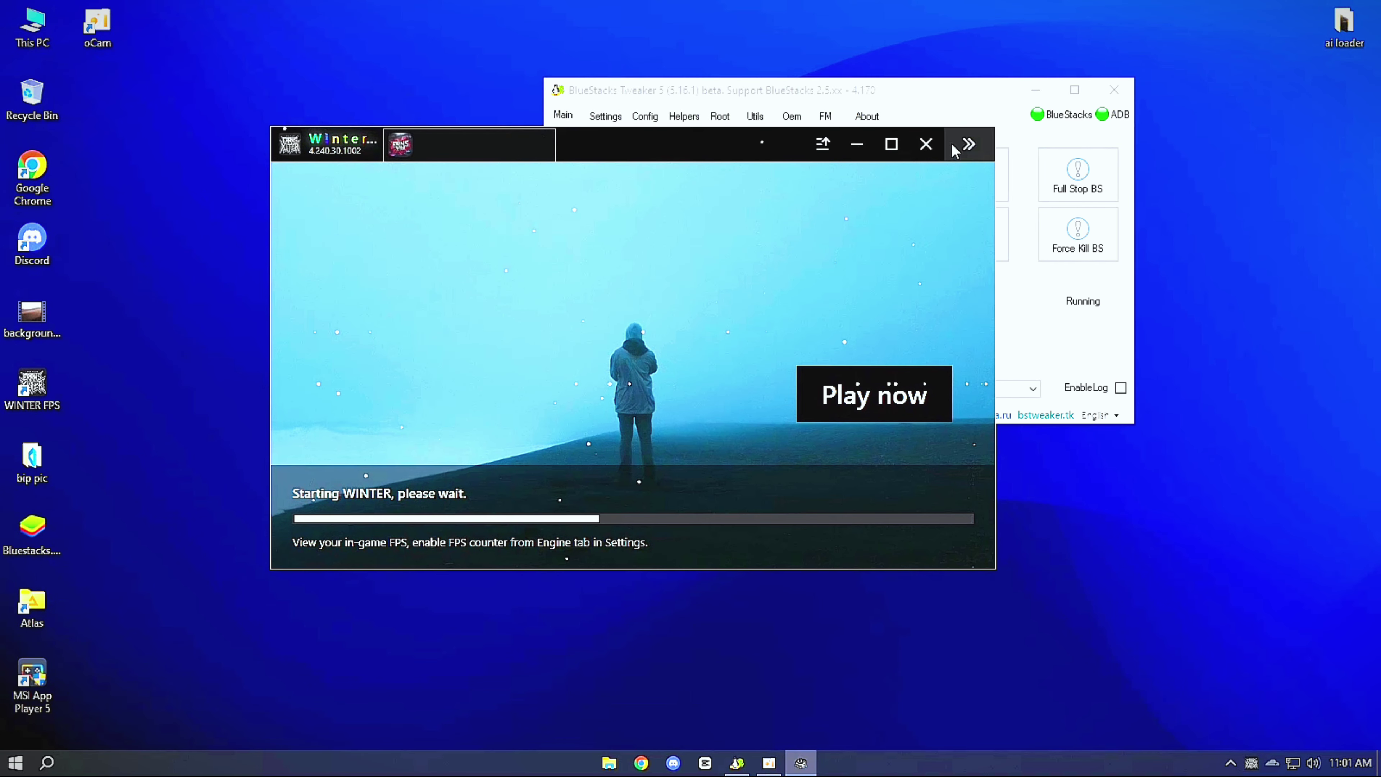
pyautogui.click(1035, 90)
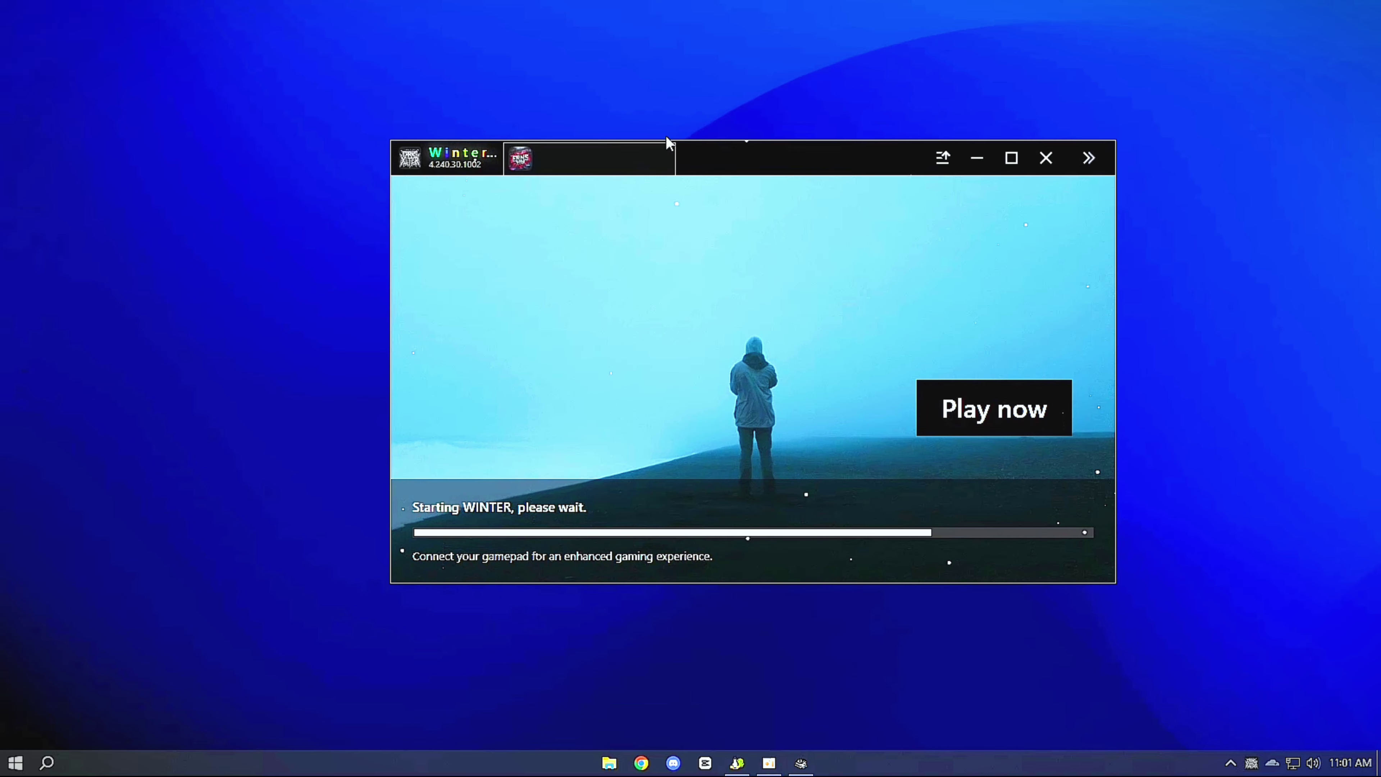
pyautogui.click(995, 143)
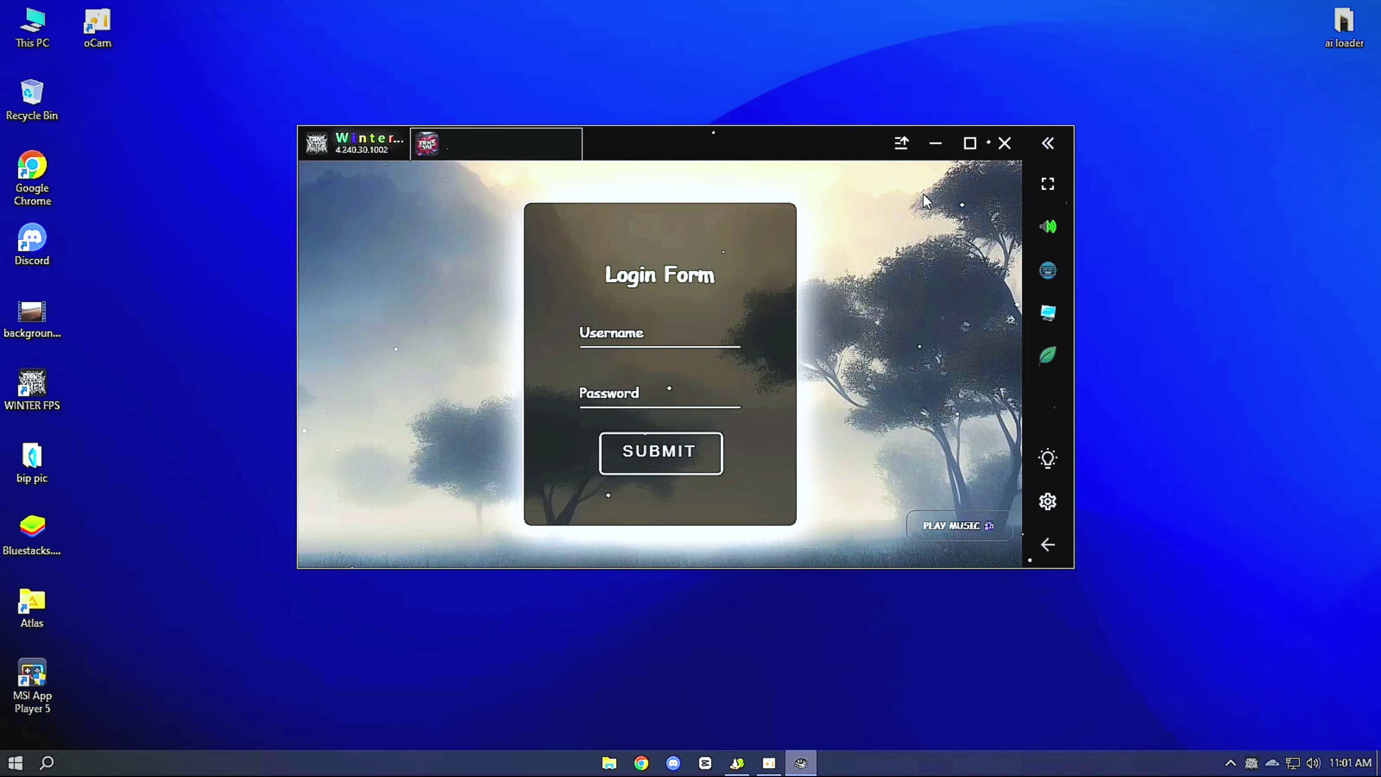
# Step: Fill in the username and the account password in the login form and submit it
pyautogui.click(628, 345)
pyautogui.write('1')
pyautogui.click(669, 397)
pyautogui.click(642, 452)
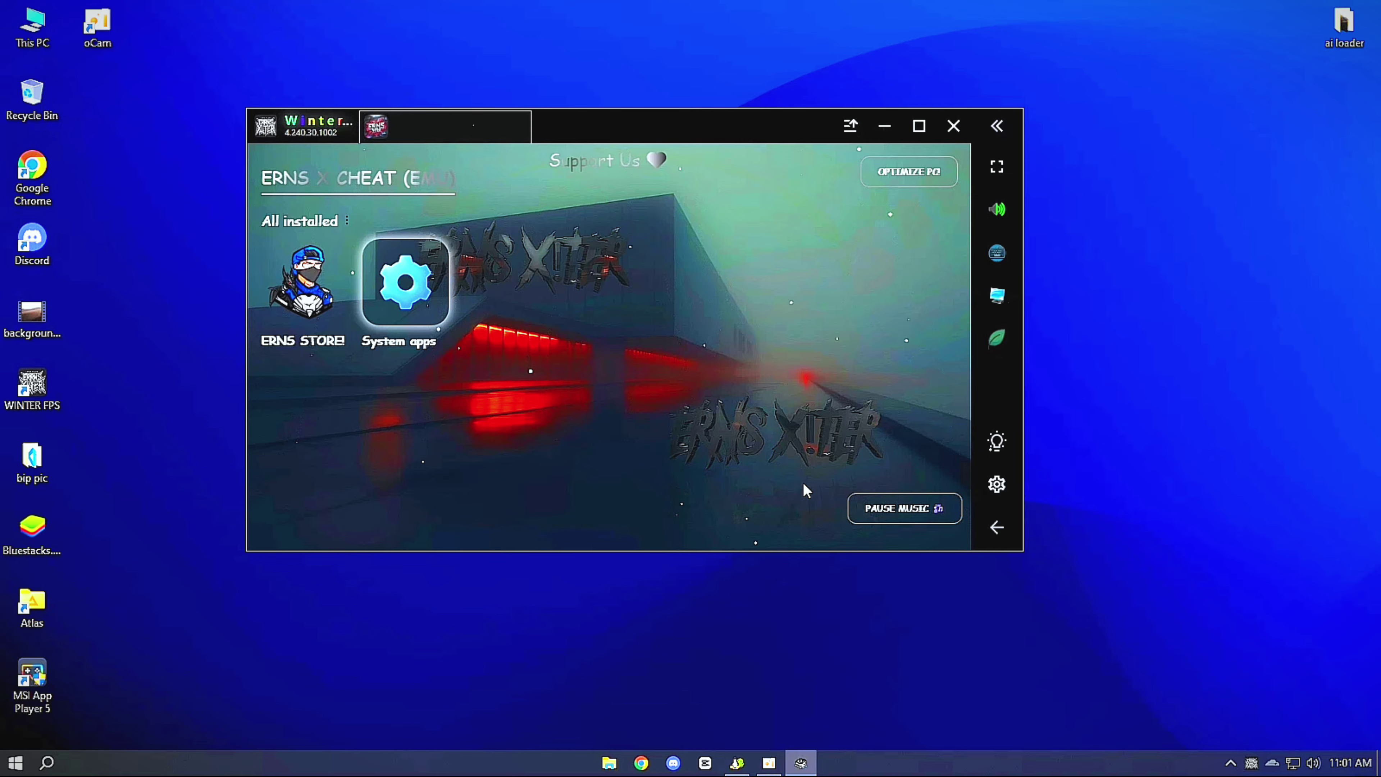
# Step: Reposition the emulator window and refresh the desktop
pyautogui.moveTo(694, 131); pyautogui.dragTo(746, 135)
pyautogui.rightClick(679, 42)
pyautogui.press('Escape')
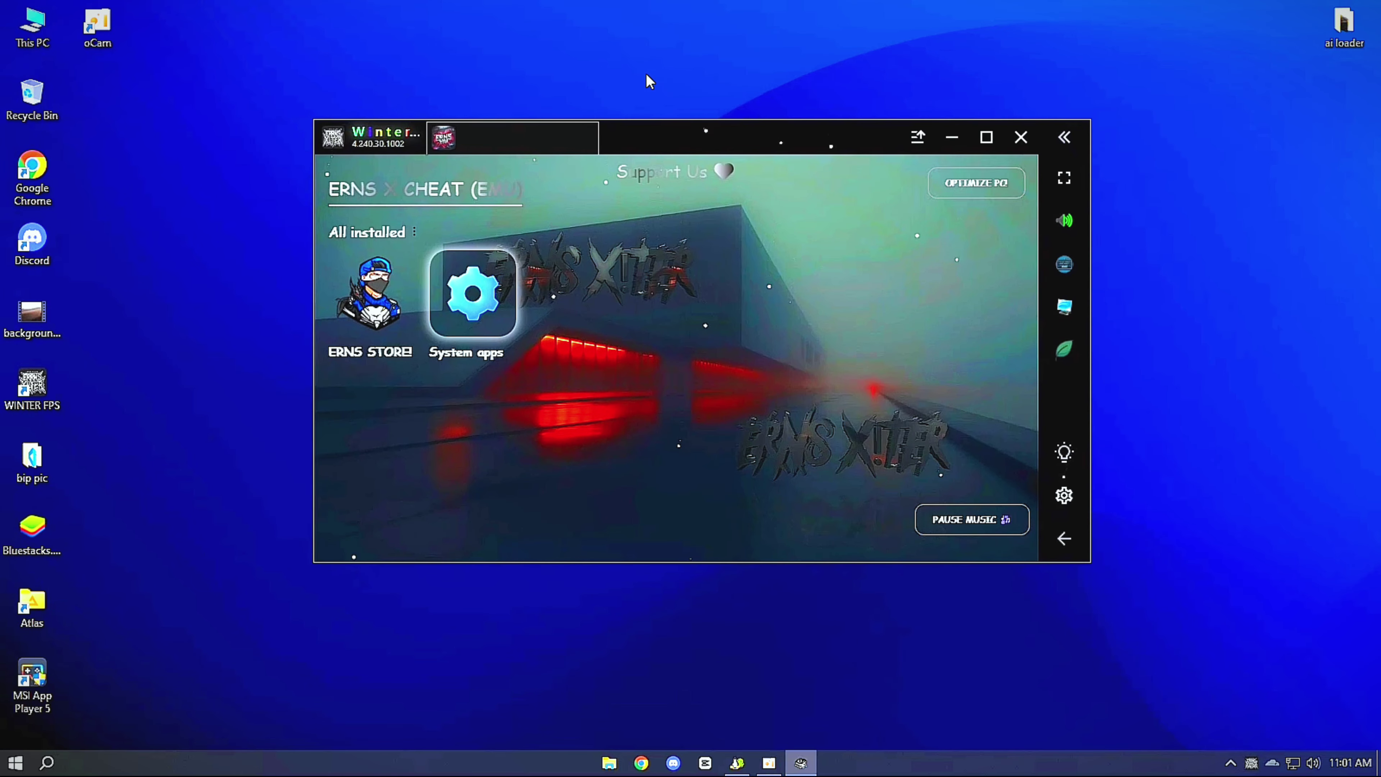
pyautogui.rightClick(664, 58)
pyautogui.click(726, 104)
pyautogui.moveTo(714, 138); pyautogui.dragTo(703, 141)
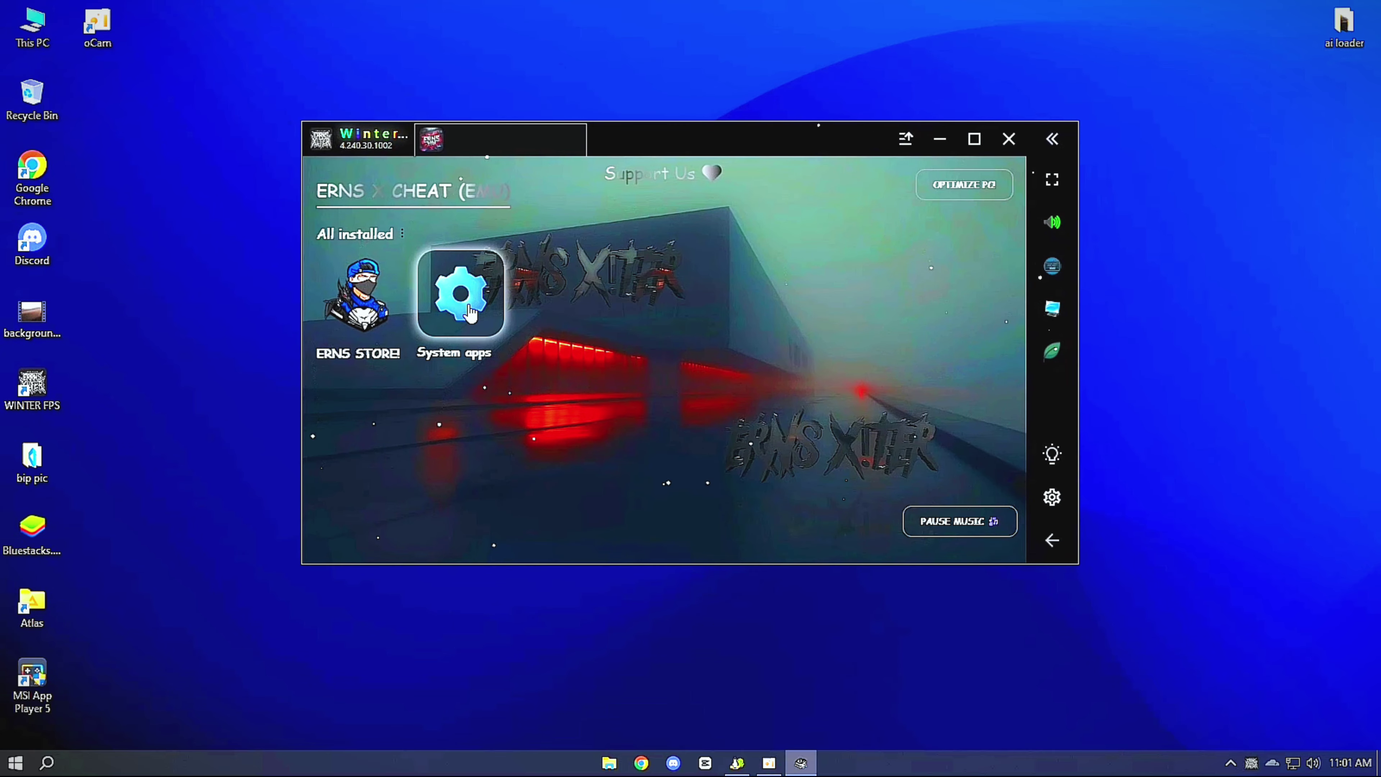
# Step: Look into the System apps folder, close it and run the emulator's PC optimization
pyautogui.click(460, 294)
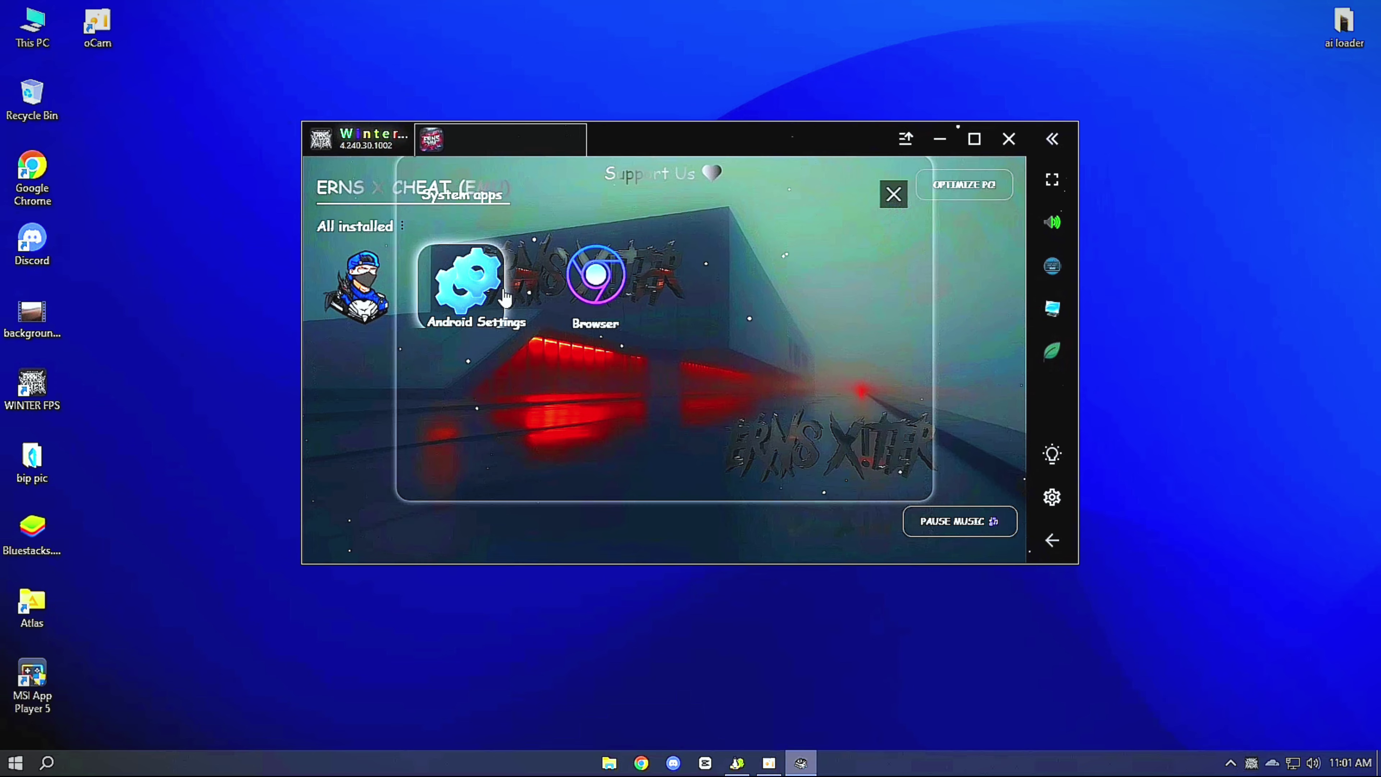
pyautogui.click(893, 194)
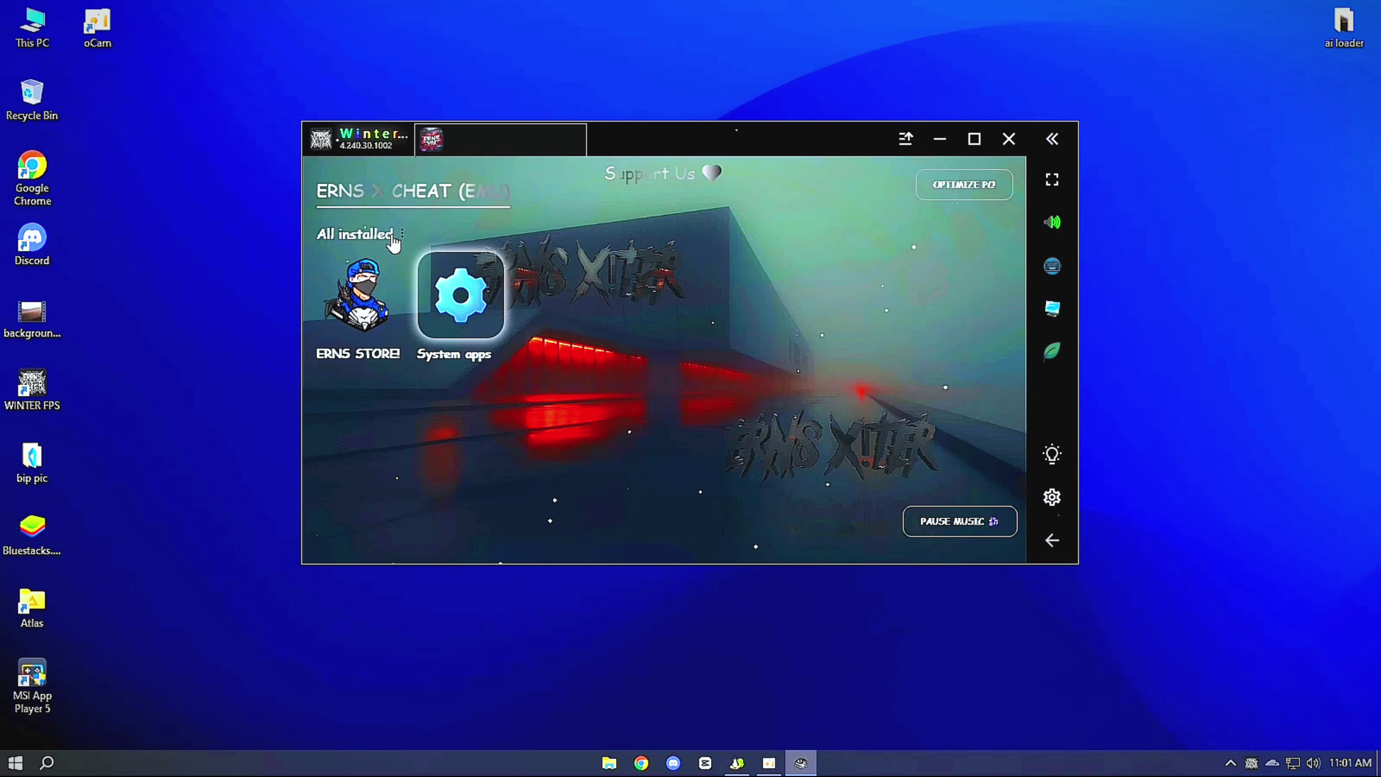
pyautogui.click(924, 218)
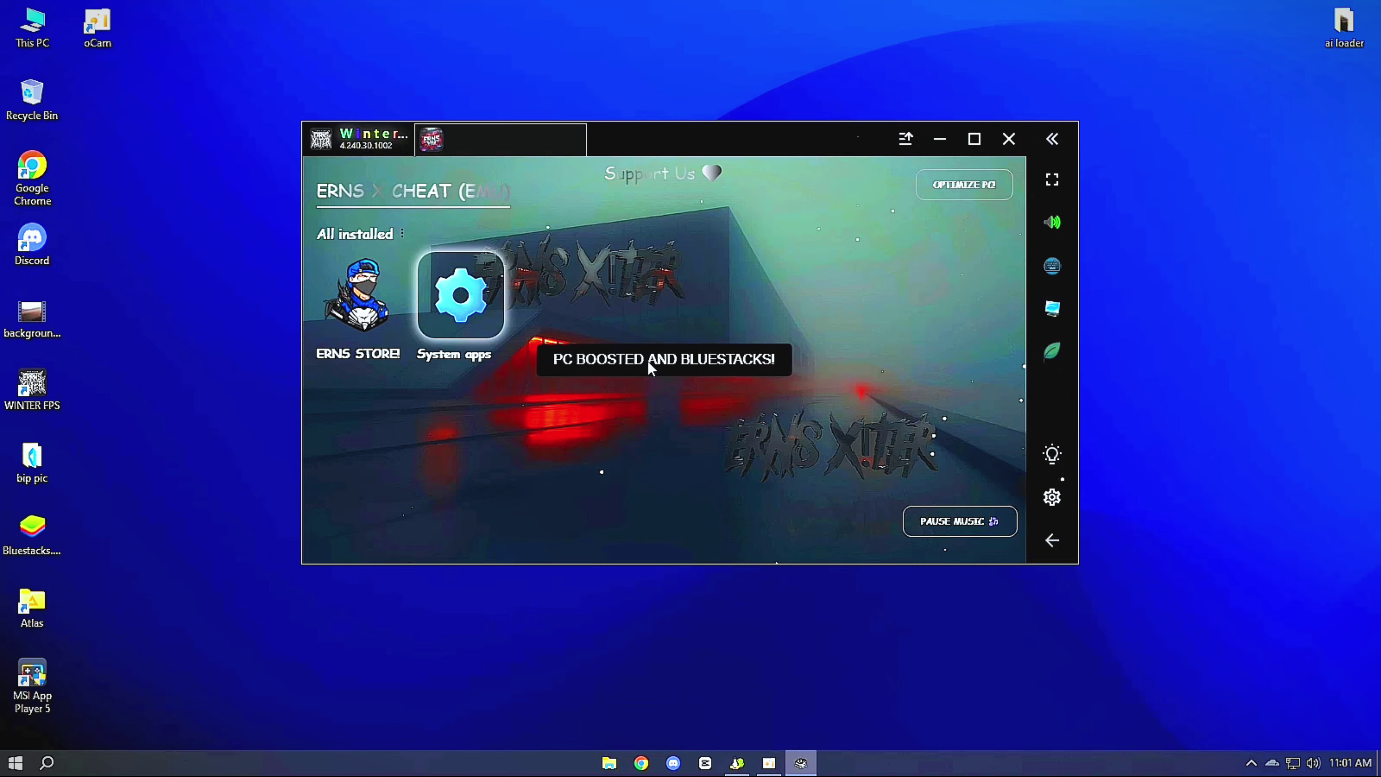
# Step: Check the System apps folder again, close it and refresh the desktop
pyautogui.click(532, 269)
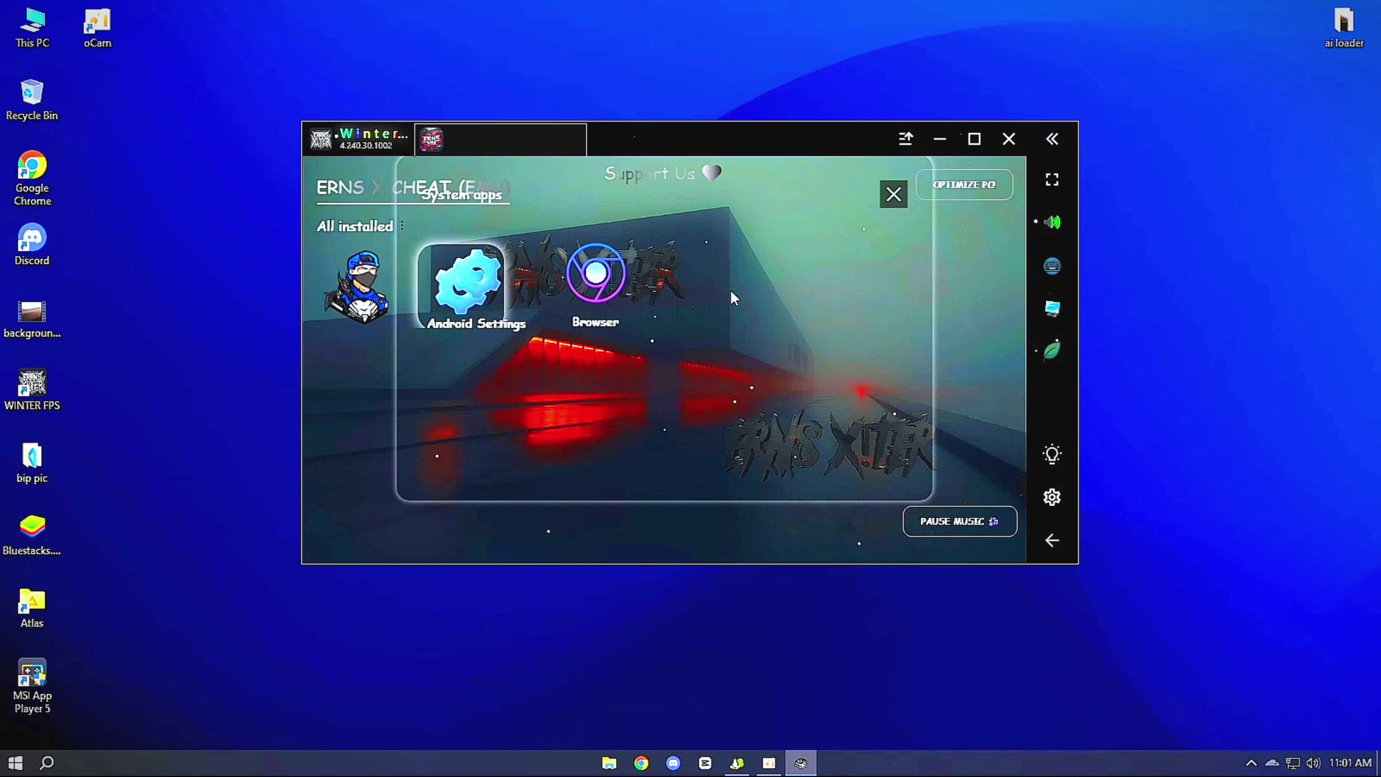
pyautogui.click(894, 191)
pyautogui.moveTo(824, 150); pyautogui.dragTo(727, 158)
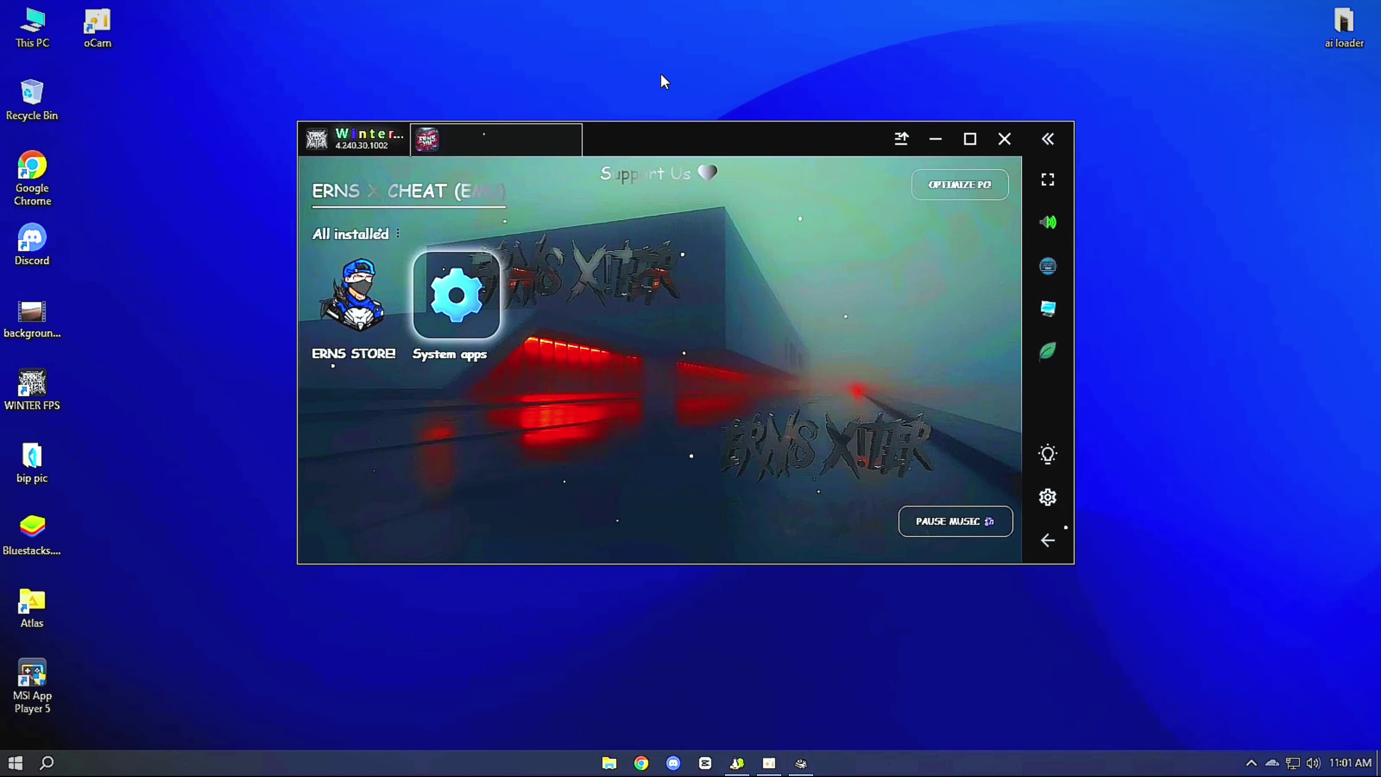
pyautogui.rightClick(674, 70)
pyautogui.click(735, 122)
# Step: In the emulator's engine settings, try a Custom CPU allocation with 4 cores
pyautogui.click(1046, 495)
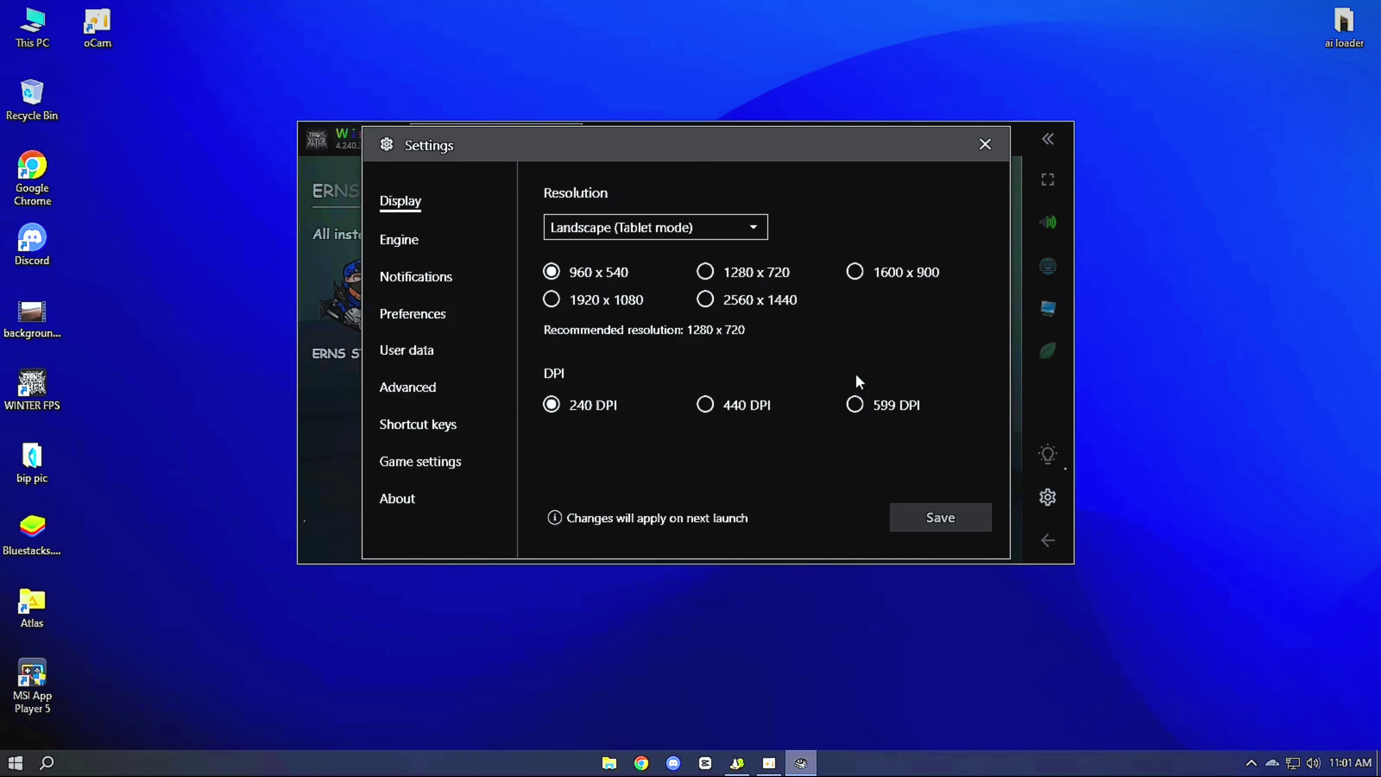
pyautogui.click(419, 244)
pyautogui.scroll(-5, 707, 314)
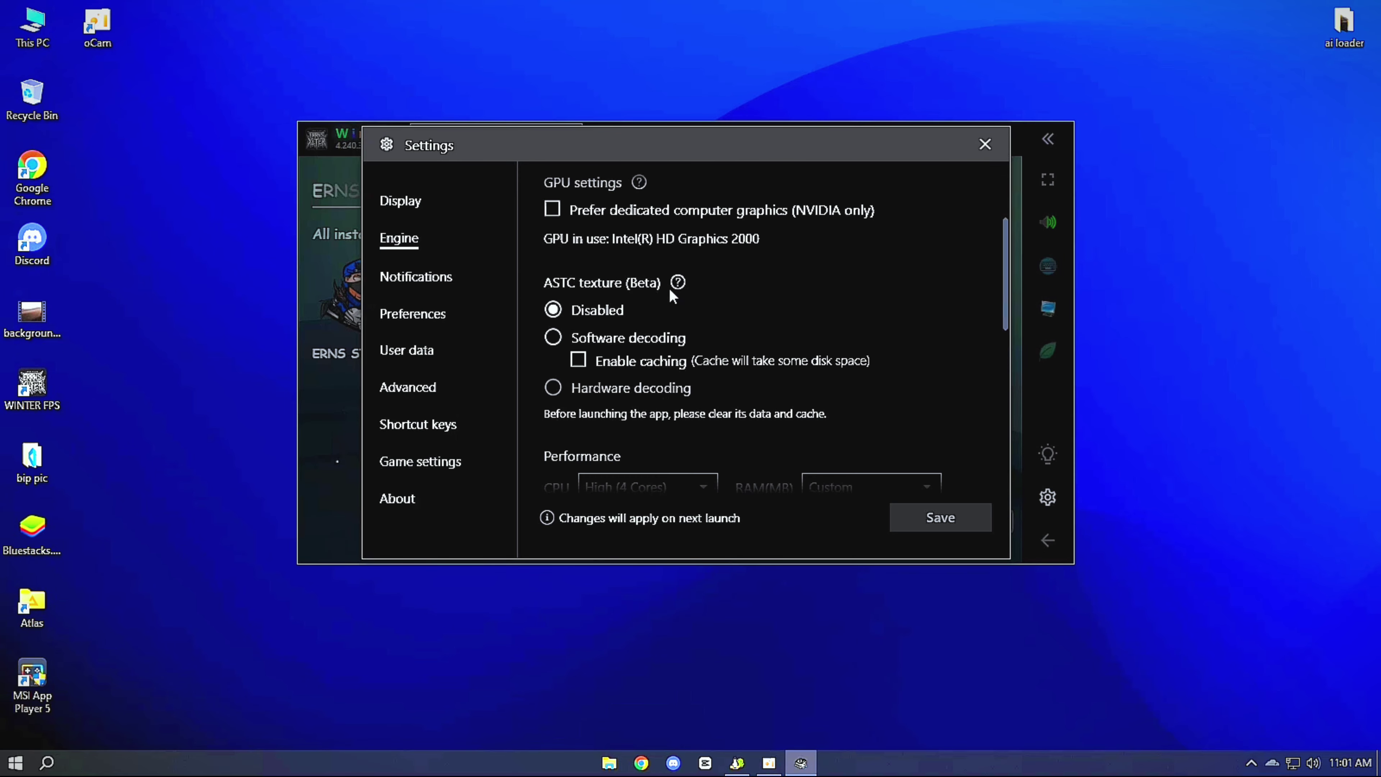
pyautogui.click(650, 279)
pyautogui.click(647, 400)
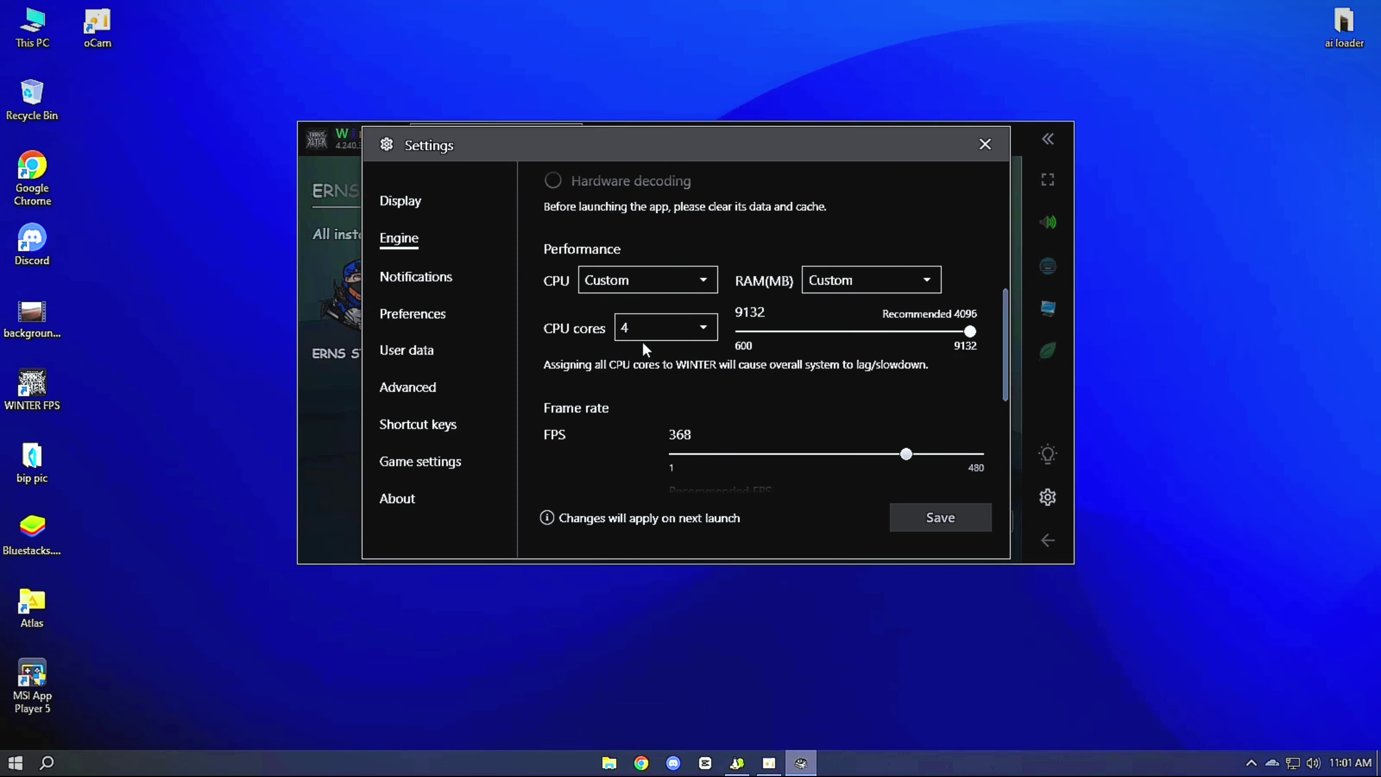
pyautogui.click(645, 327)
pyautogui.click(625, 436)
# Step: Check the RAM options, try the high frame rates setting and discard the engine changes
pyautogui.click(816, 283)
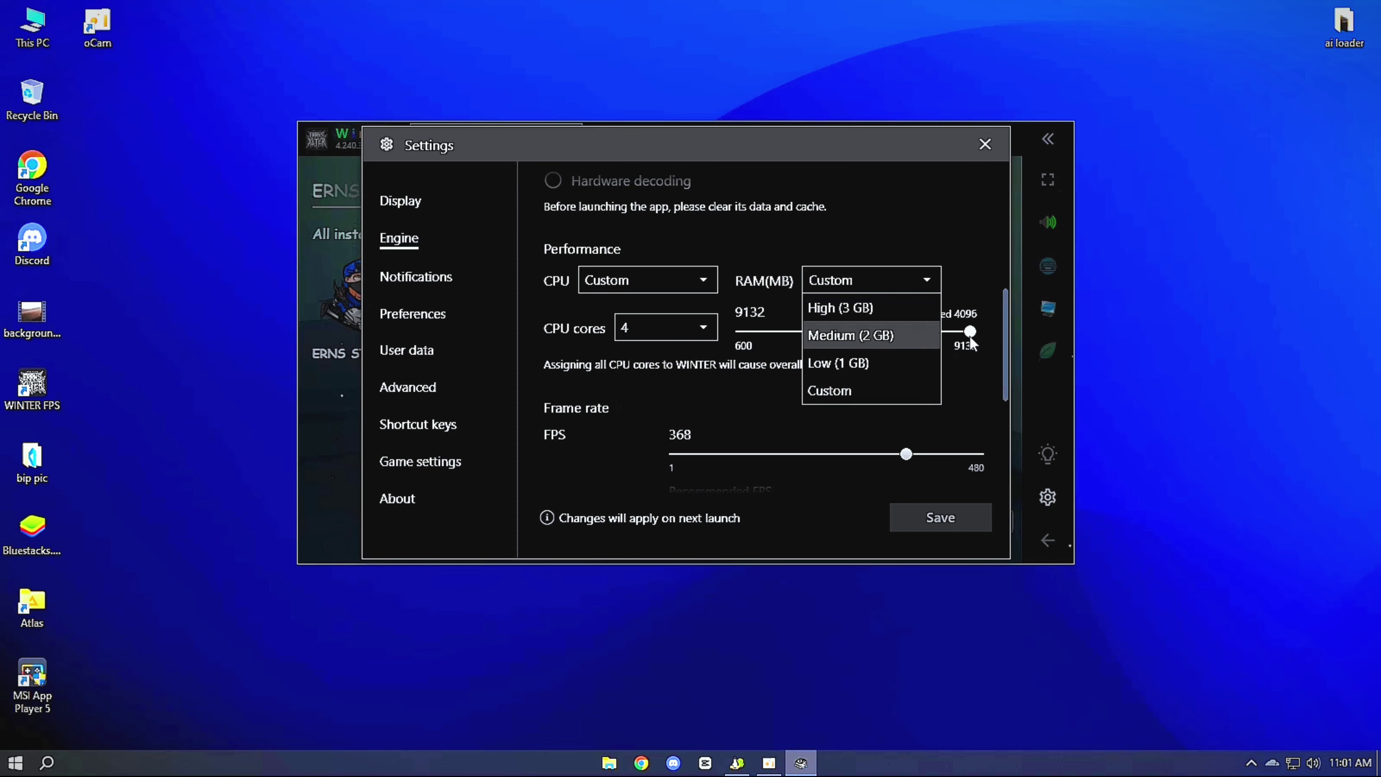
pyautogui.scroll(-3, 889, 436)
pyautogui.click(552, 415)
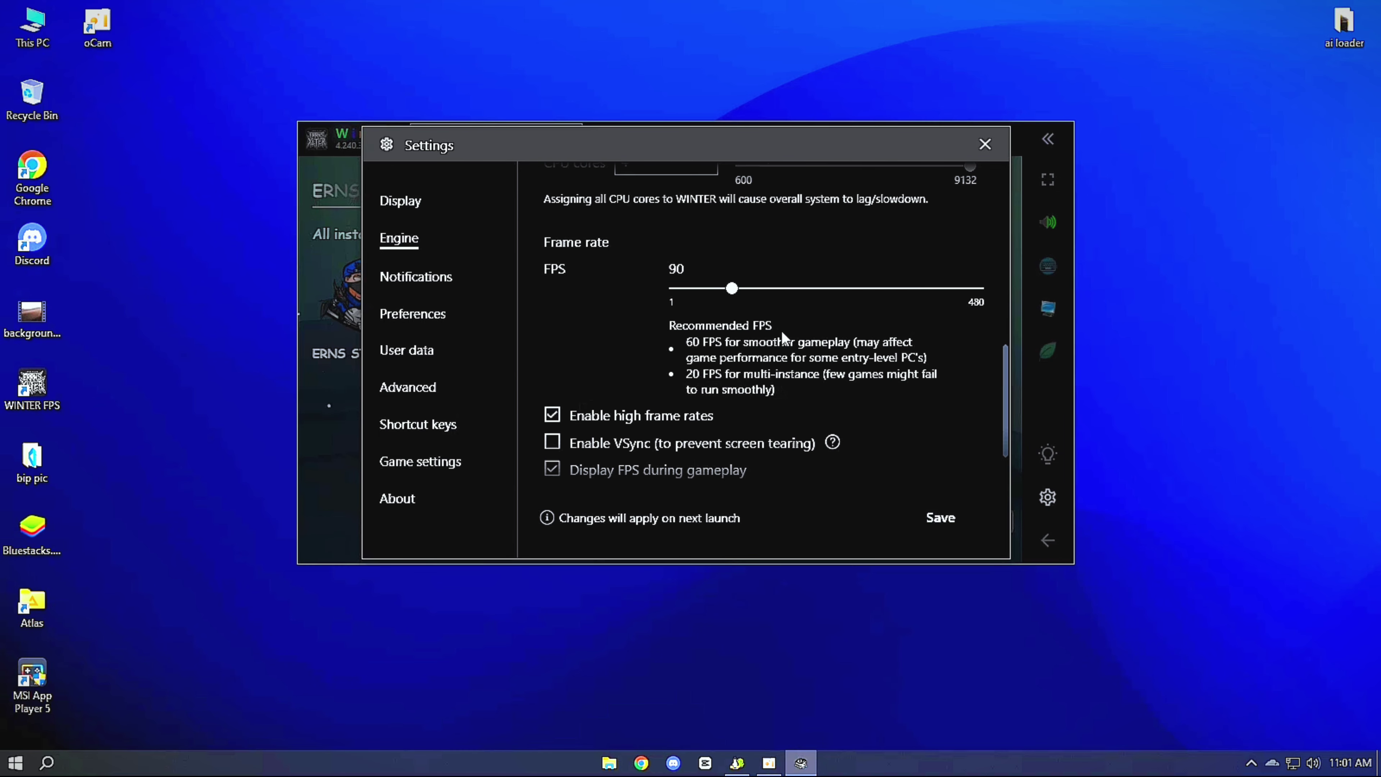
pyautogui.click(441, 278)
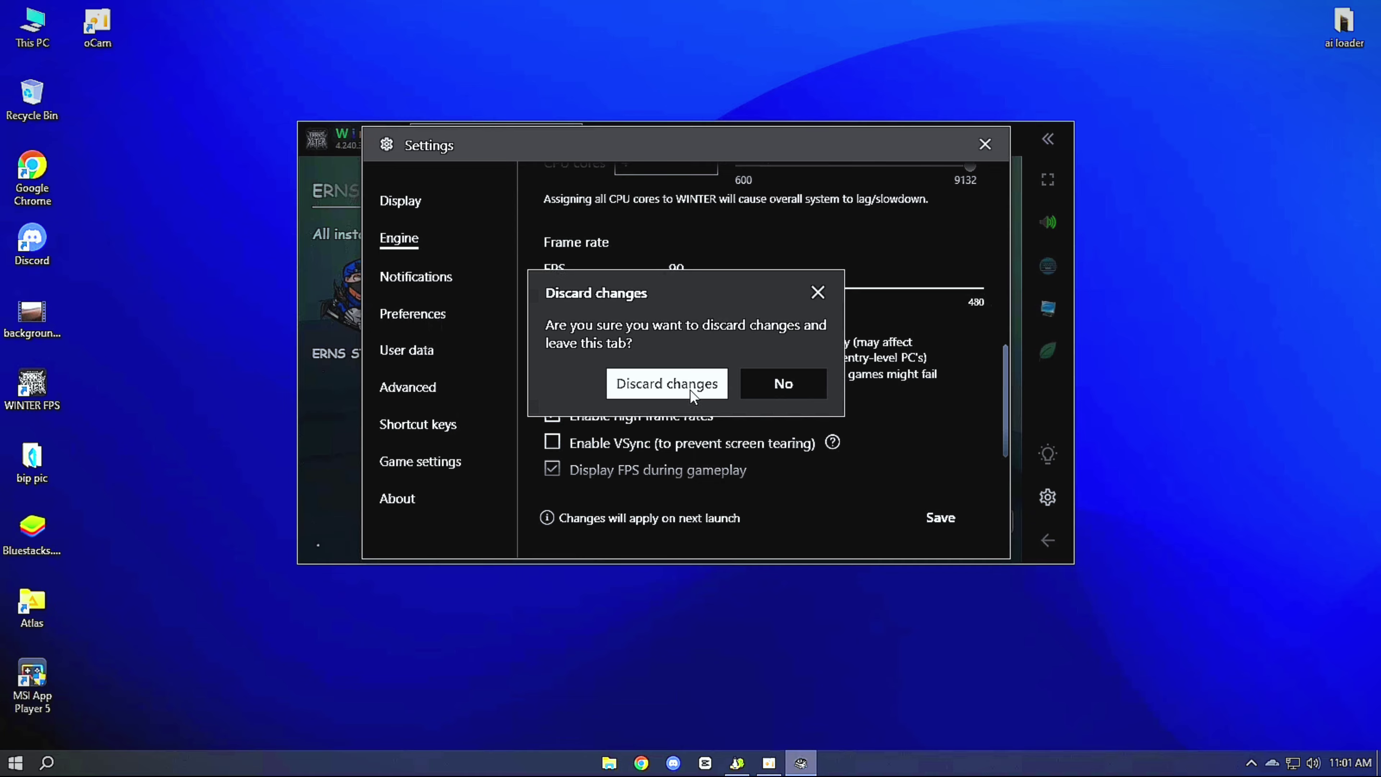
pyautogui.click(666, 384)
# Step: Examine the preferences, device profile, shortcut keys, version information and game settings, and close the emulator settings
pyautogui.click(435, 313)
pyautogui.scroll(-8, 440, 370)
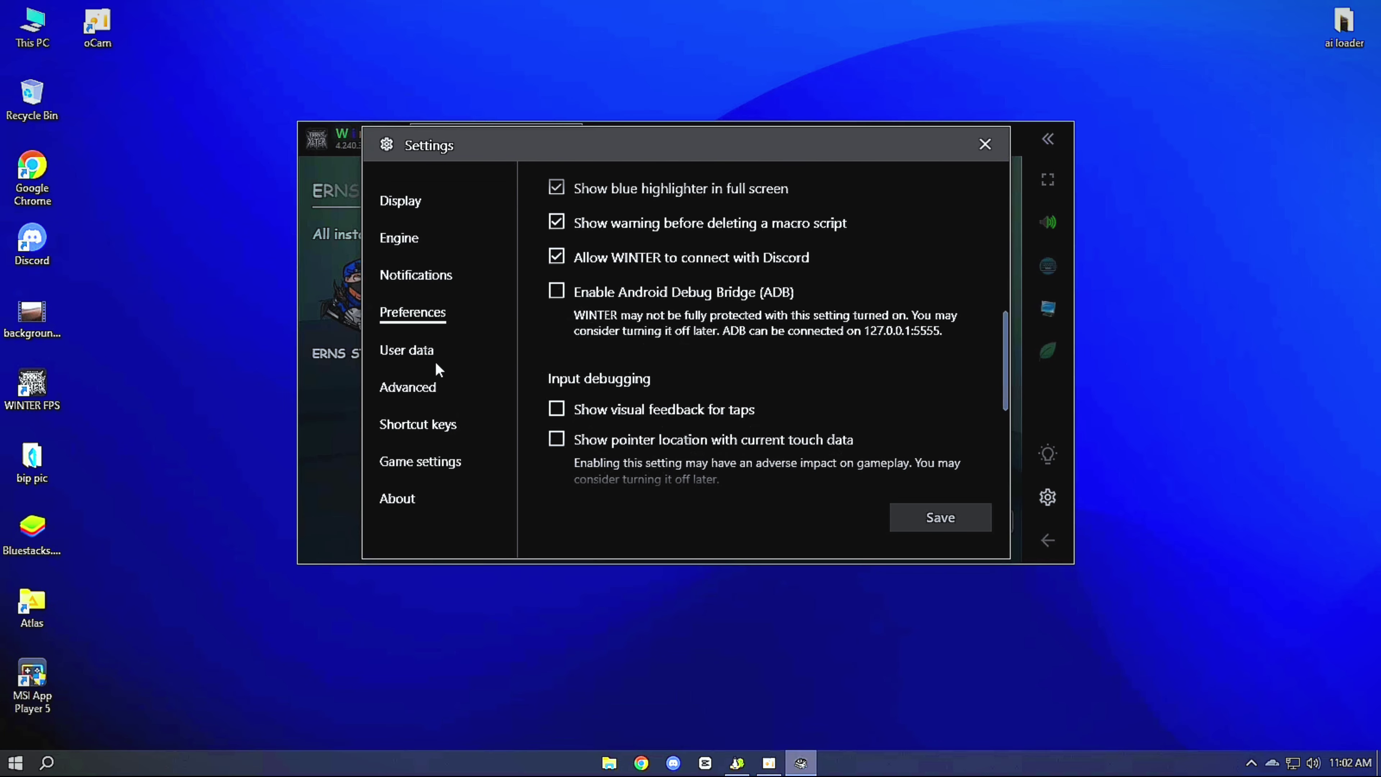
pyautogui.click(413, 386)
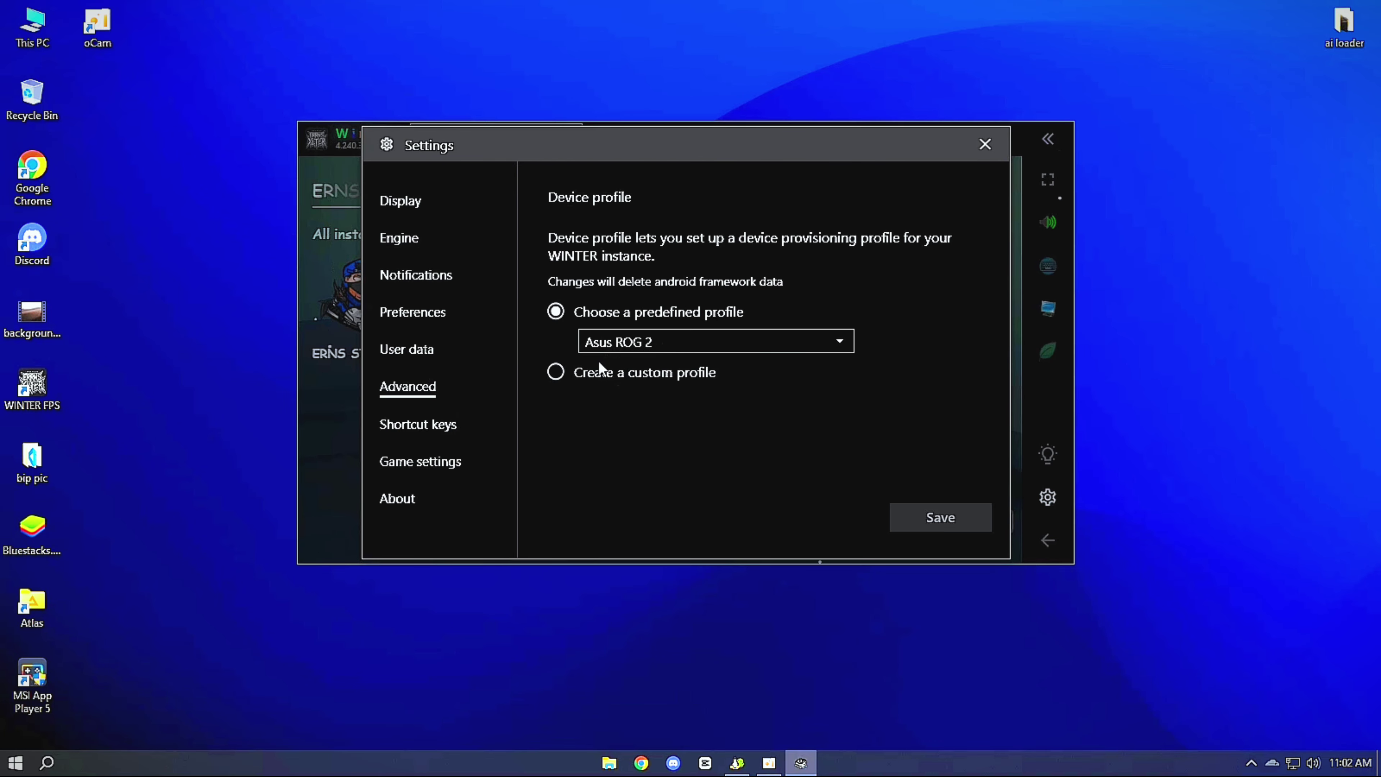
pyautogui.click(387, 430)
pyautogui.click(409, 496)
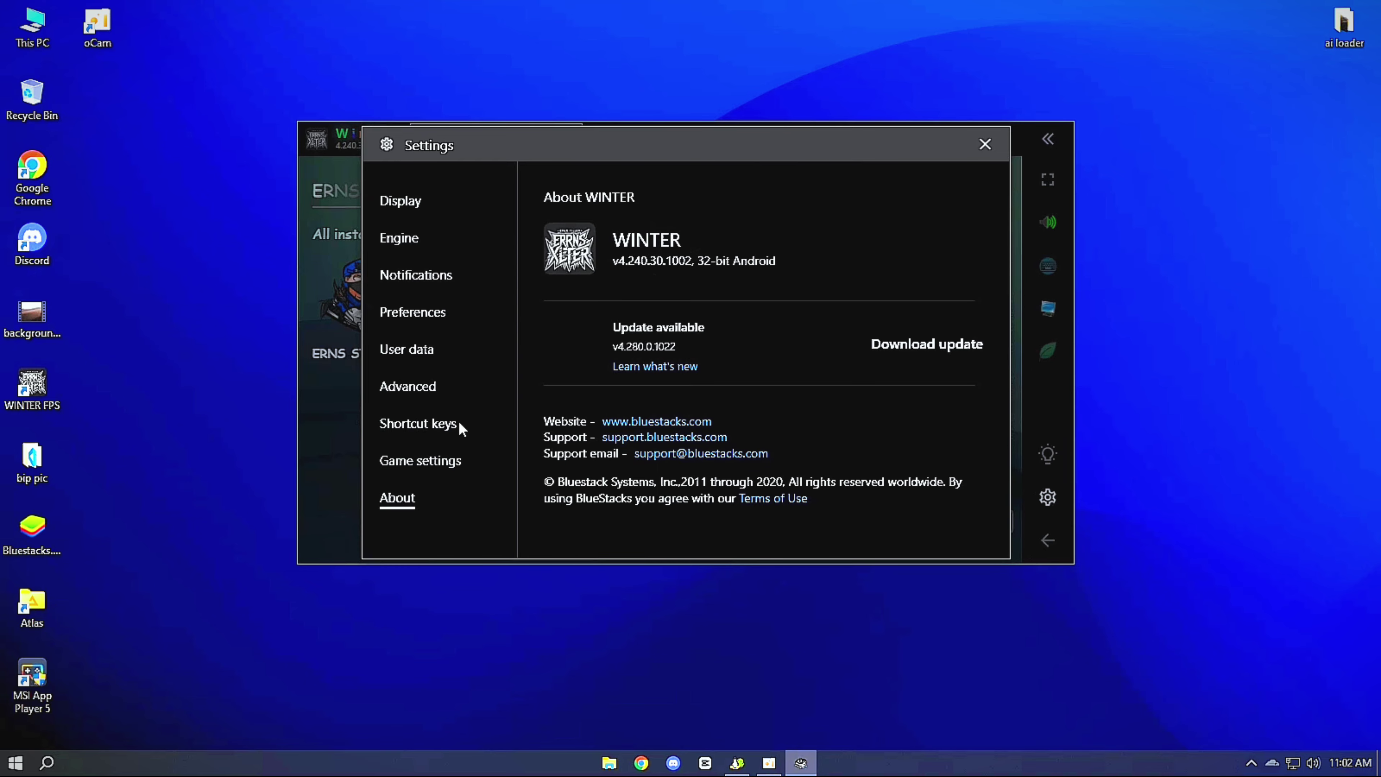
pyautogui.click(429, 461)
pyautogui.click(984, 145)
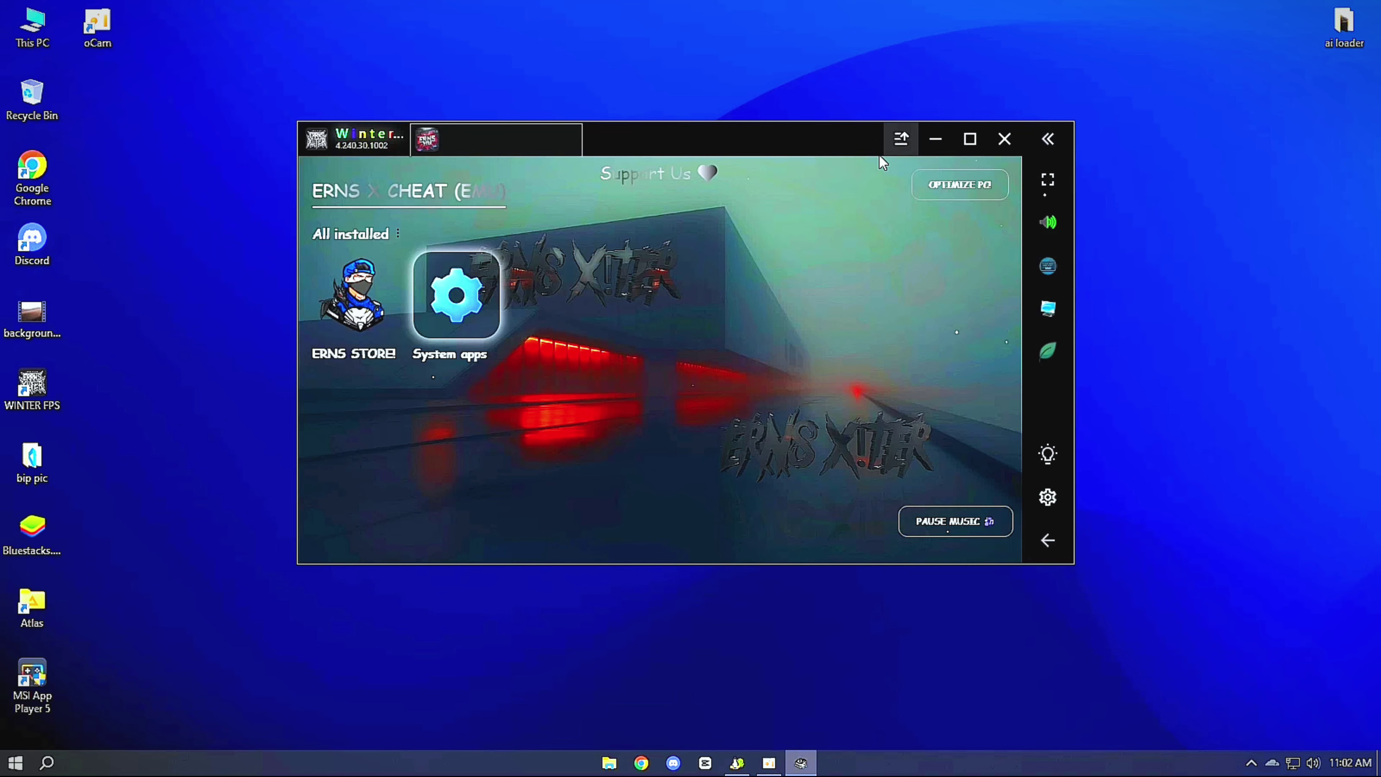
# Step: Reposition the emulator window and pause the home screen's background music
pyautogui.moveTo(830, 142); pyautogui.dragTo(876, 134)
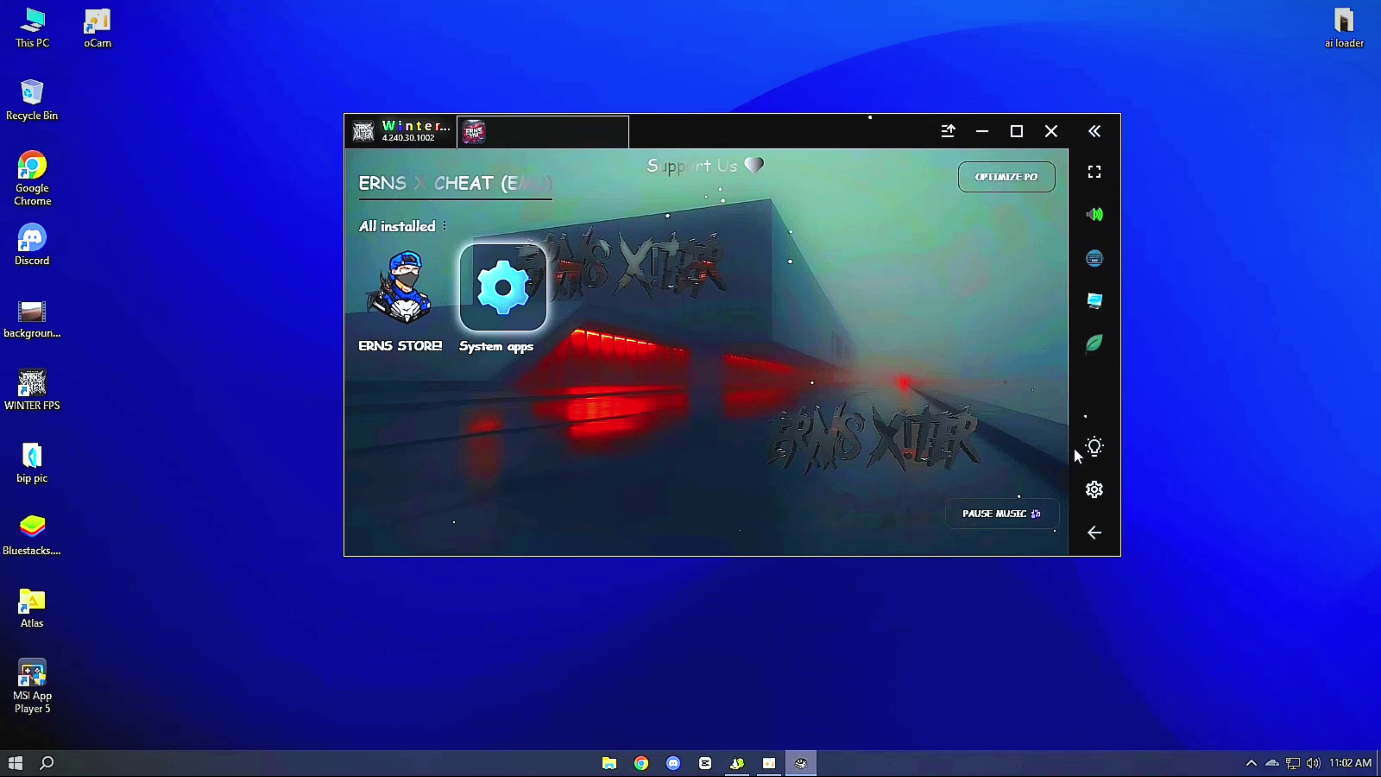
pyautogui.click(991, 513)
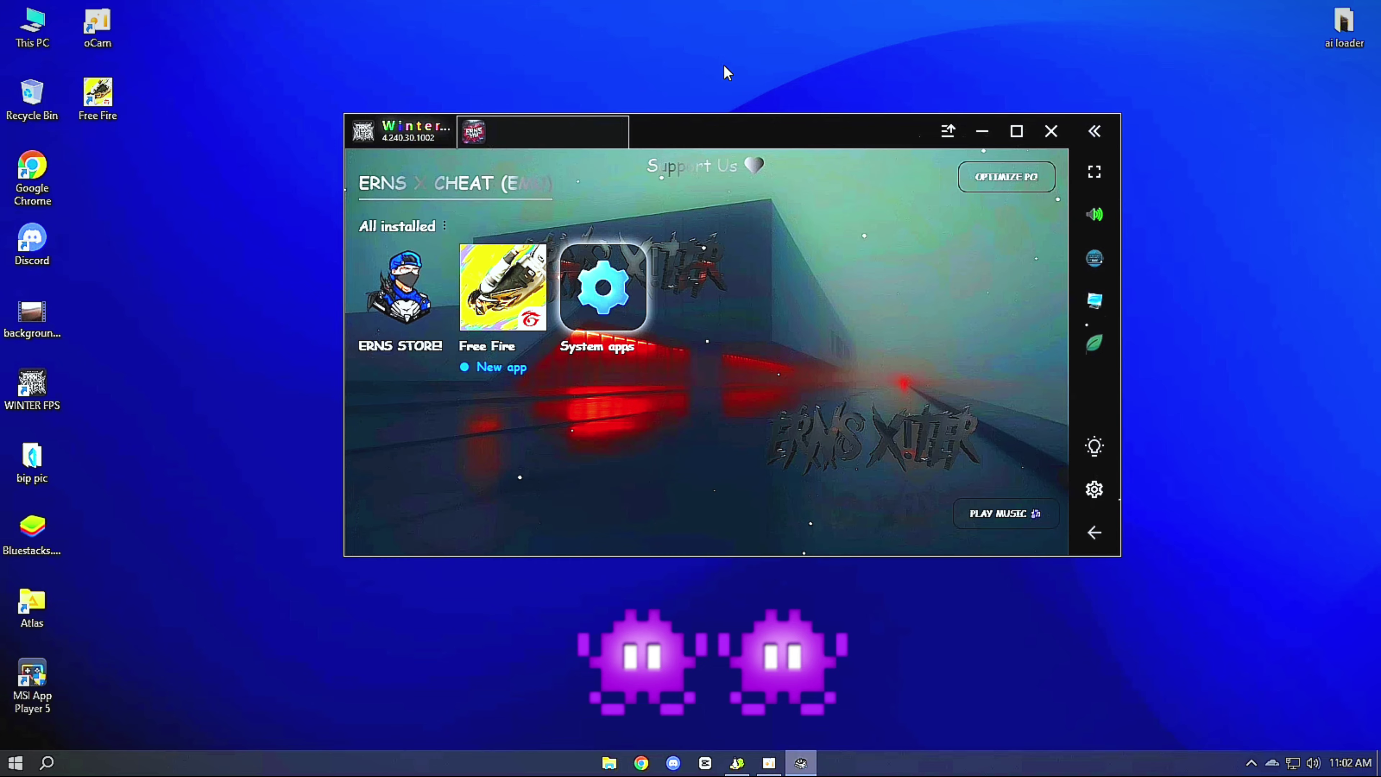
# Step: Refresh the desktop and move the Free Fire shortcut into the Recycle Bin
pyautogui.rightClick(294, 34)
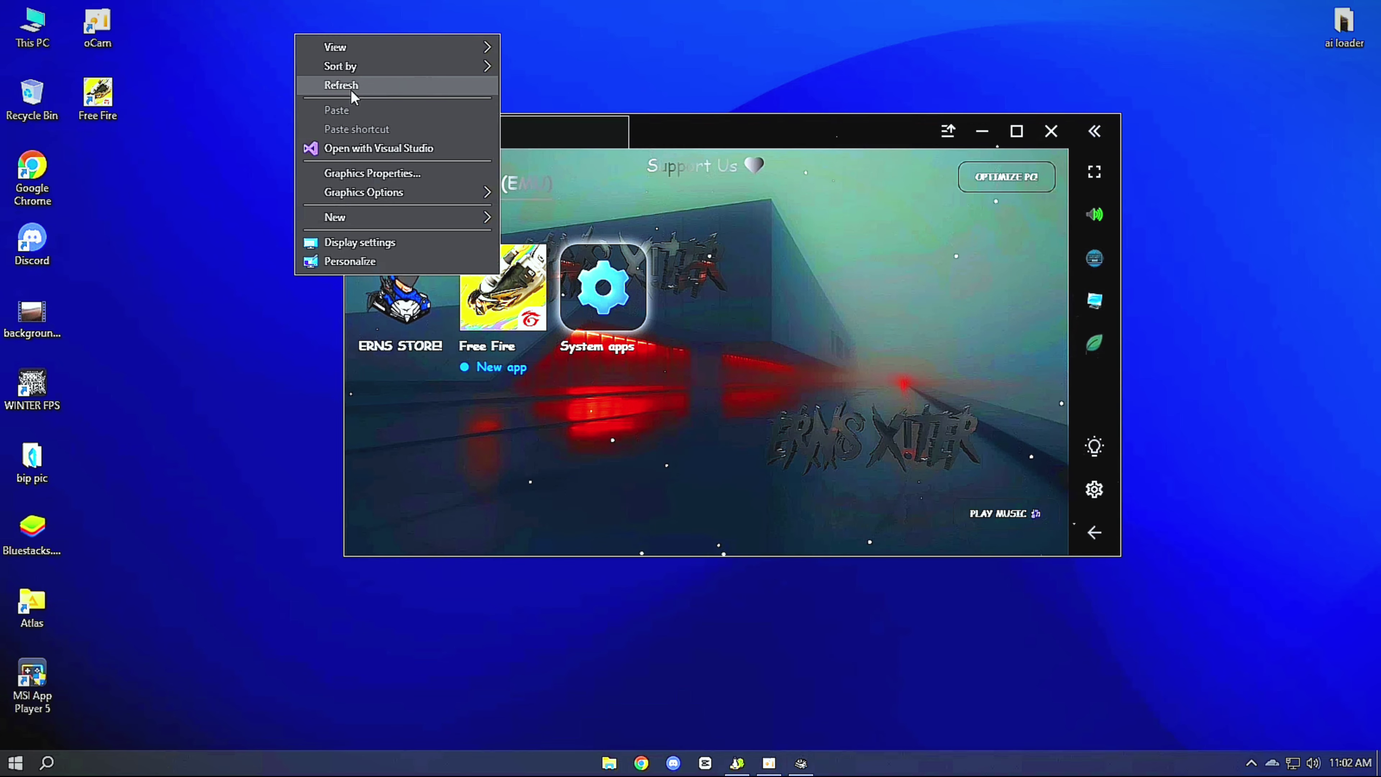
pyautogui.click(348, 83)
pyautogui.click(92, 97)
pyautogui.moveTo(91, 96); pyautogui.dragTo(32, 97)
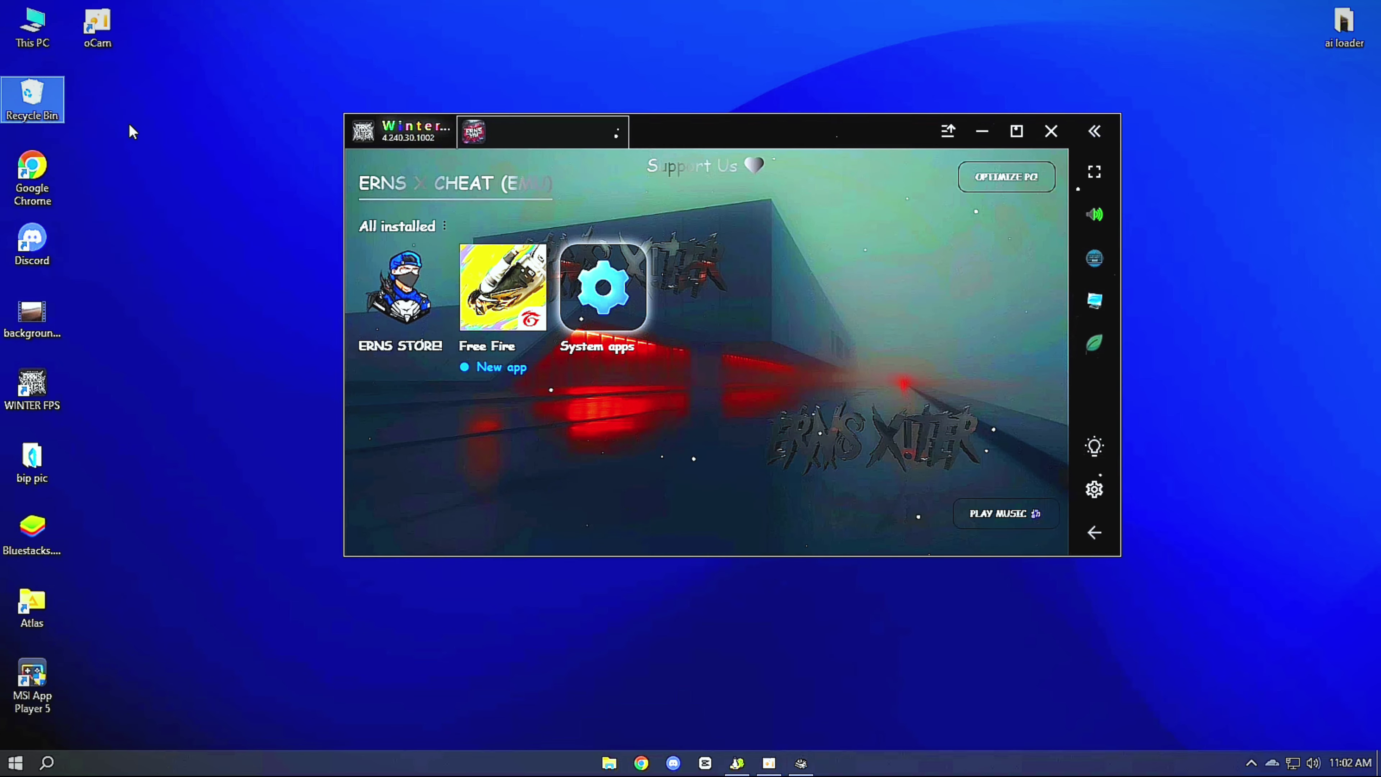
# Step: Reposition the emulator window and review its display, engine, user data and device profile settings before closing them
pyautogui.click(771, 458)
pyautogui.moveTo(768, 138); pyautogui.dragTo(633, 134)
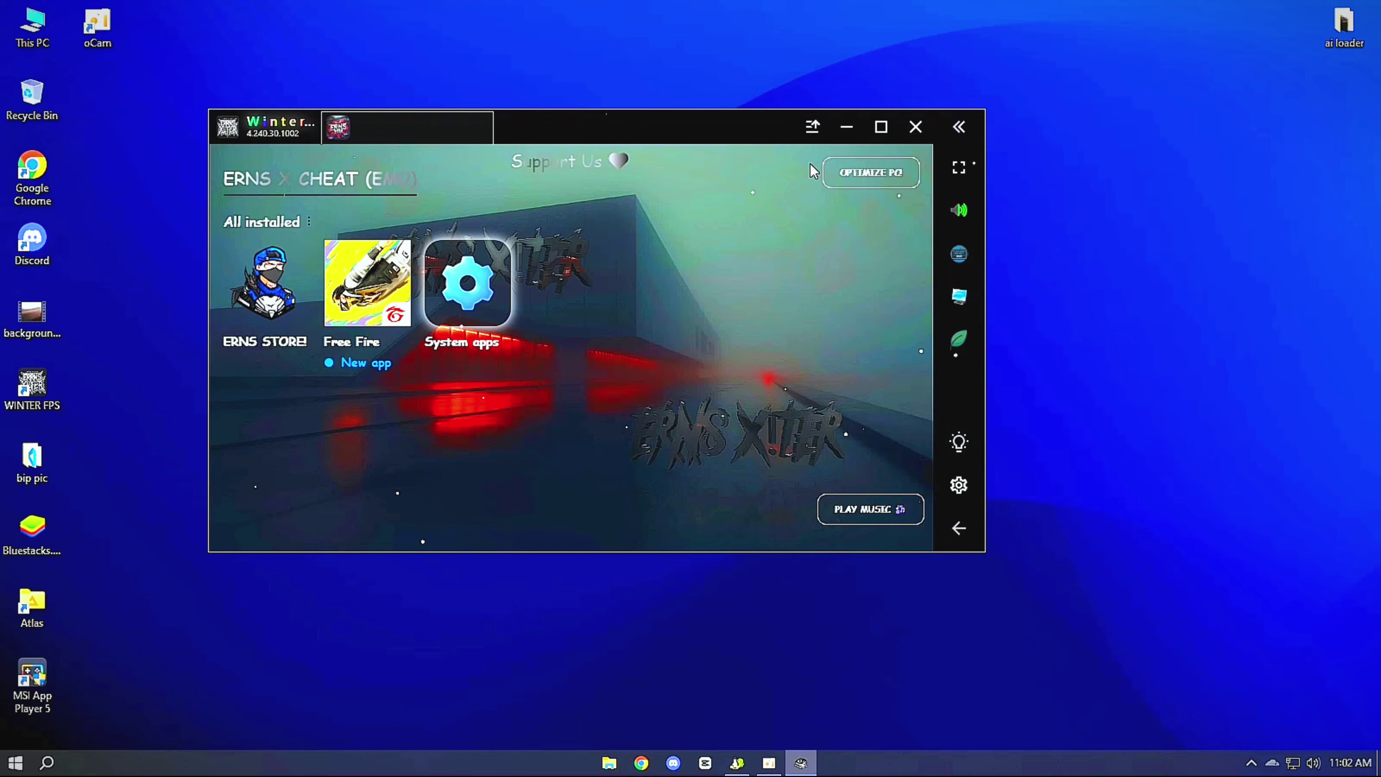
pyautogui.click(810, 126)
pyautogui.click(677, 166)
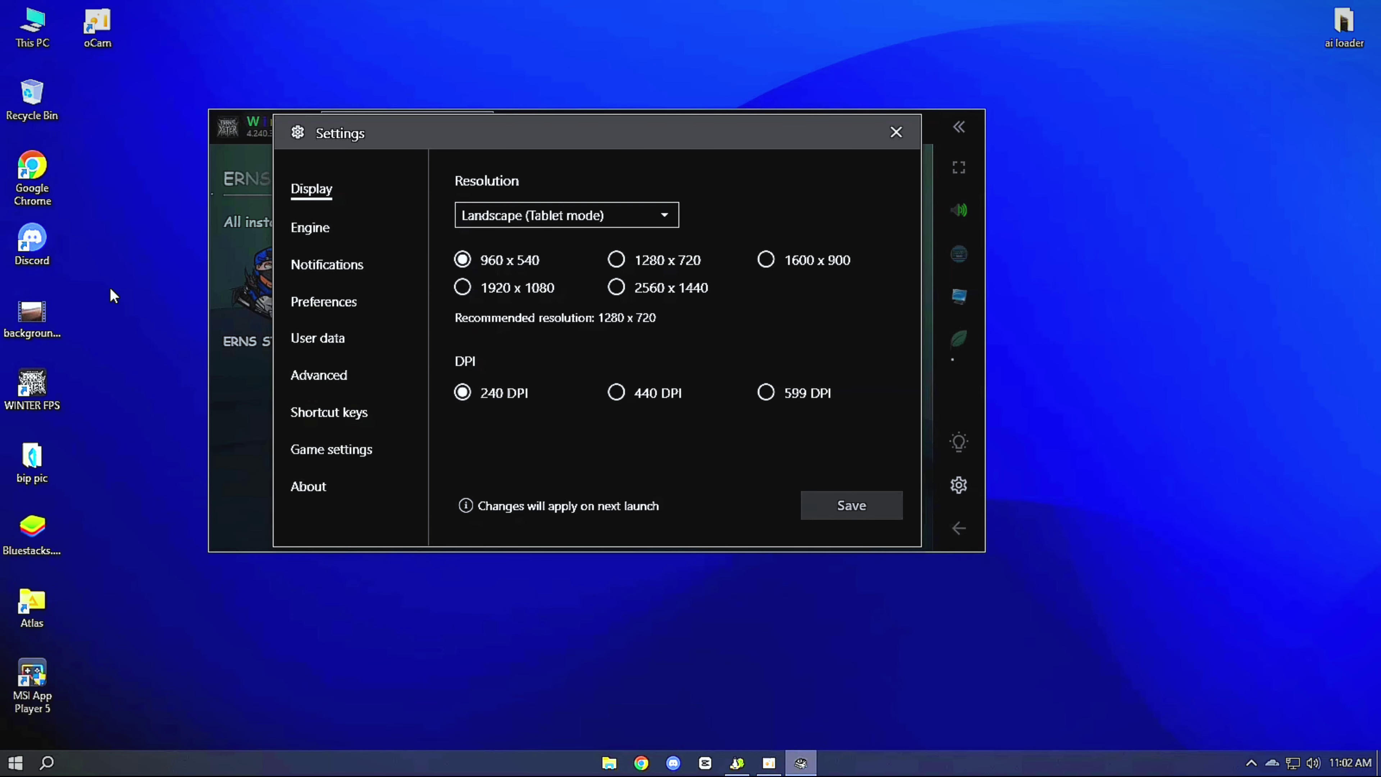
pyautogui.click(287, 230)
pyautogui.scroll(-10, 707, 327)
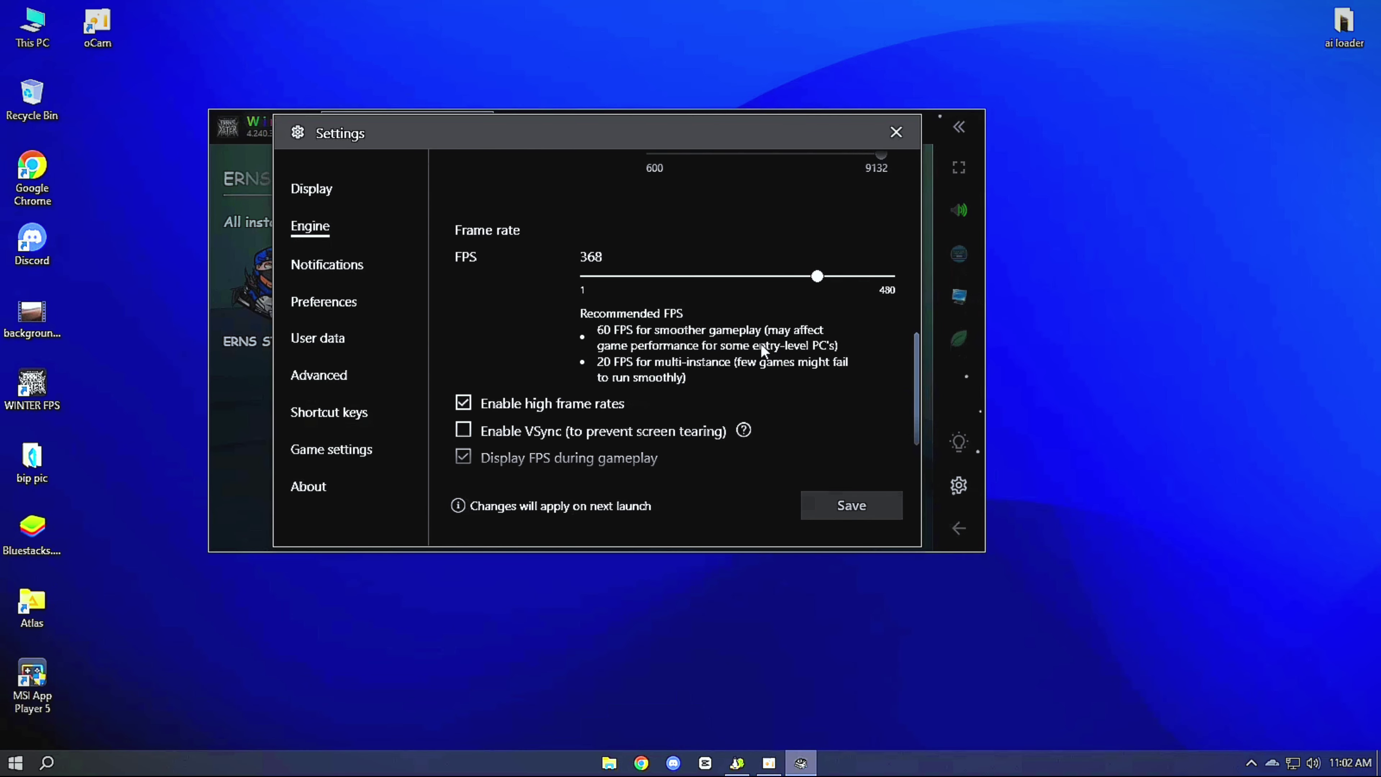
pyautogui.scroll(-2, 760, 343)
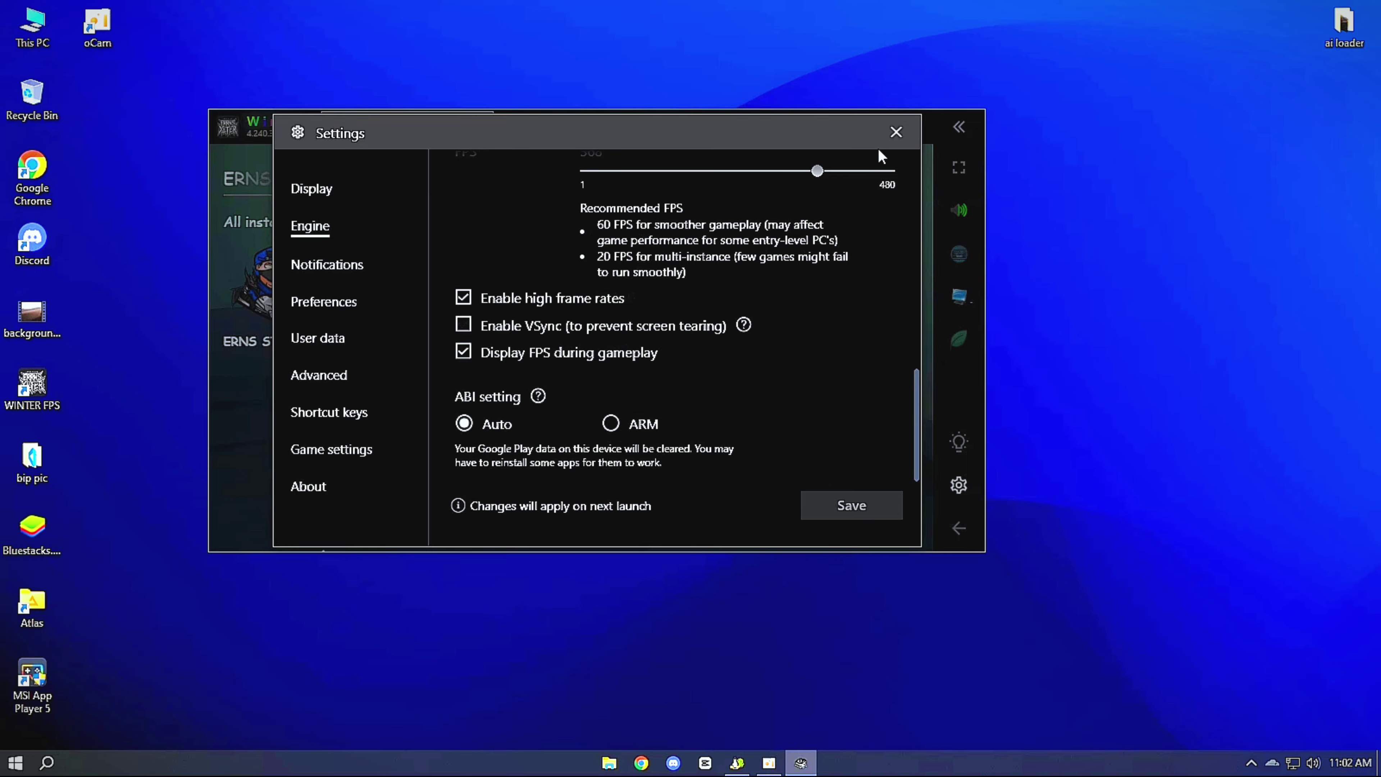
pyautogui.click(318, 338)
pyautogui.click(318, 375)
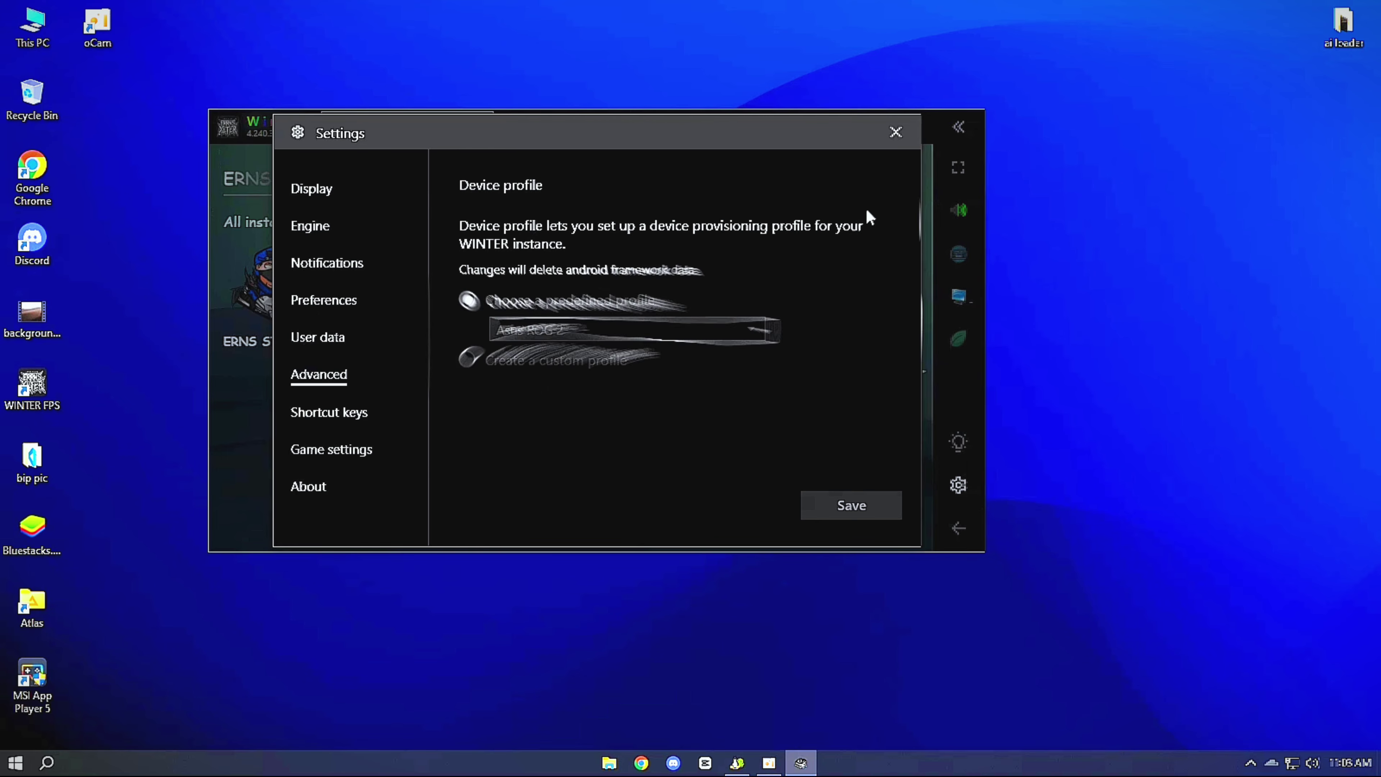
pyautogui.click(896, 132)
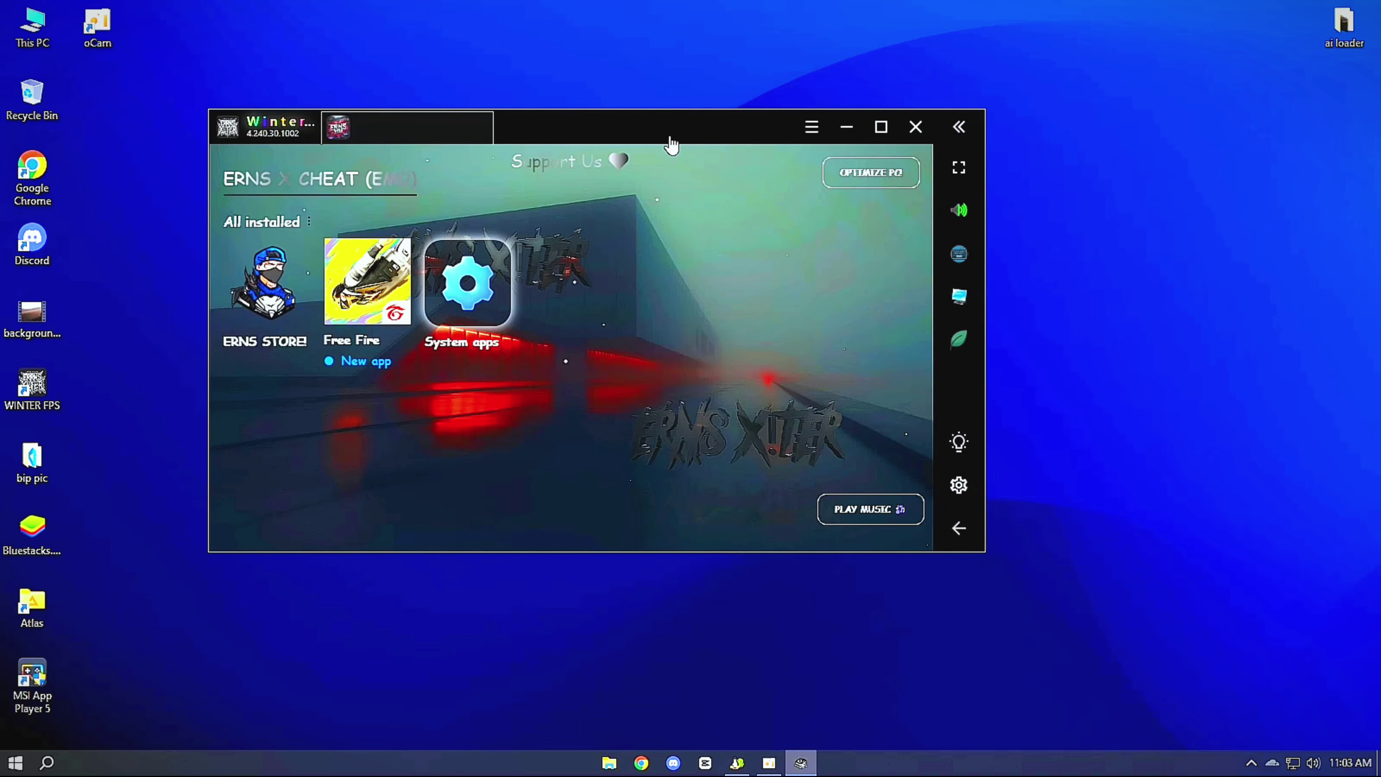
# Step: Launch Free Fire in the emulator, close the game controls guide and confirm the data access description
pyautogui.click(767, 329)
pyautogui.click(748, 256)
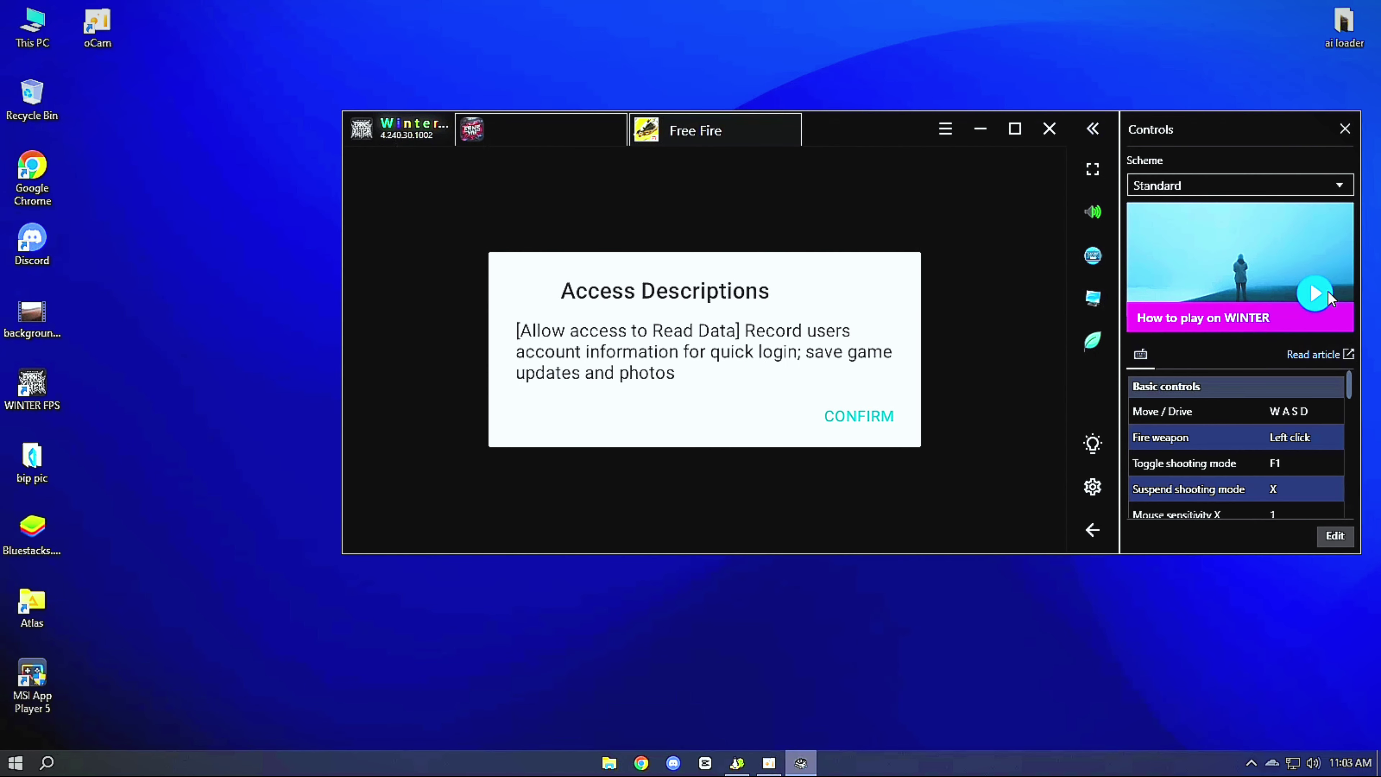
pyautogui.click(1344, 129)
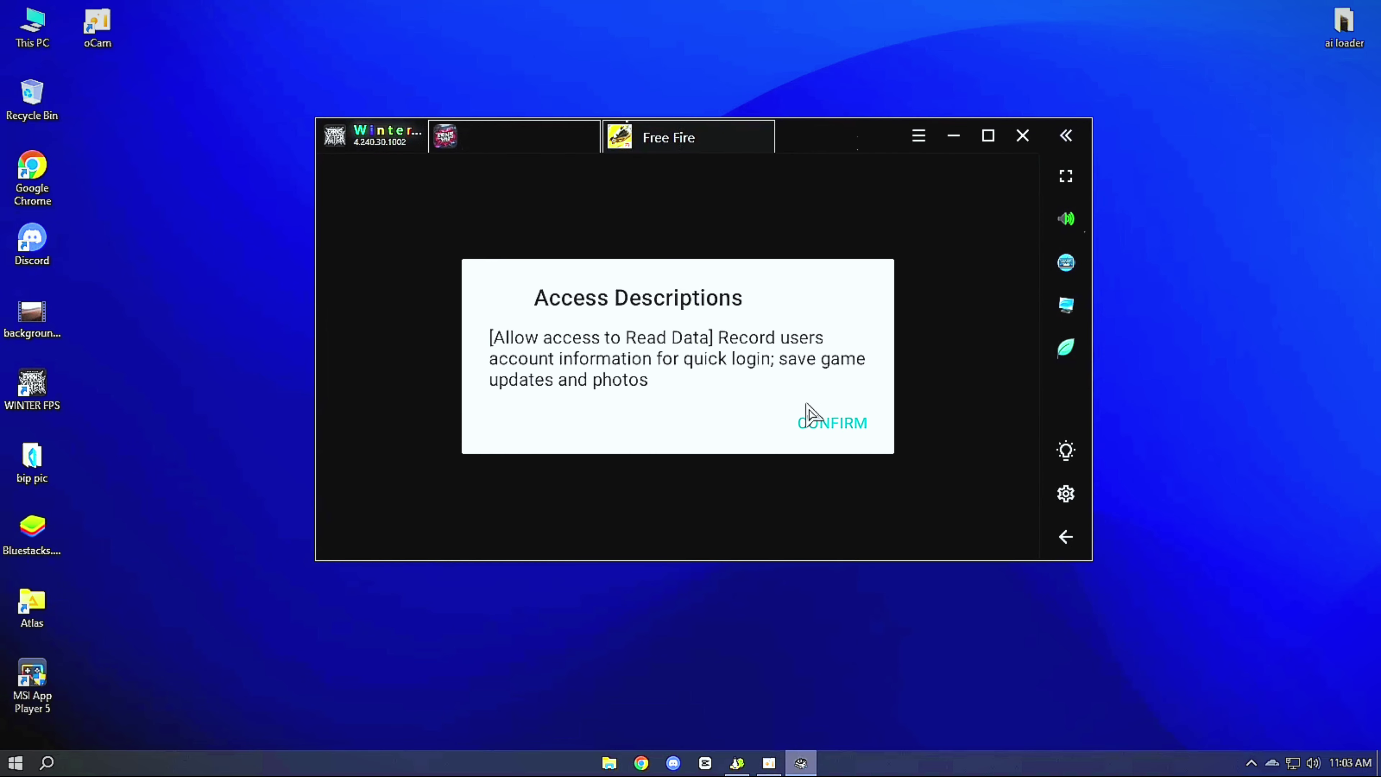
pyautogui.rightClick(249, 193)
pyautogui.click(783, 425)
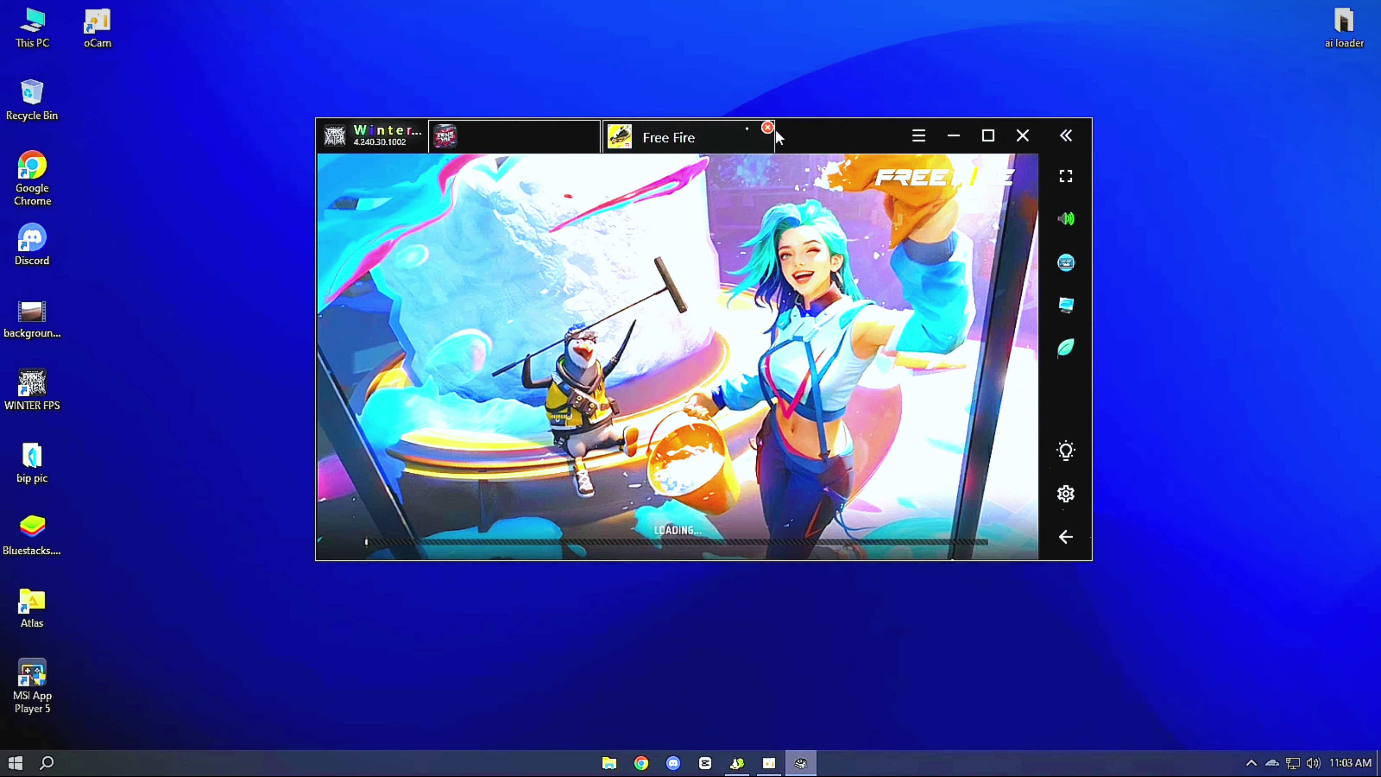
pyautogui.moveTo(851, 133); pyautogui.dragTo(873, 135)
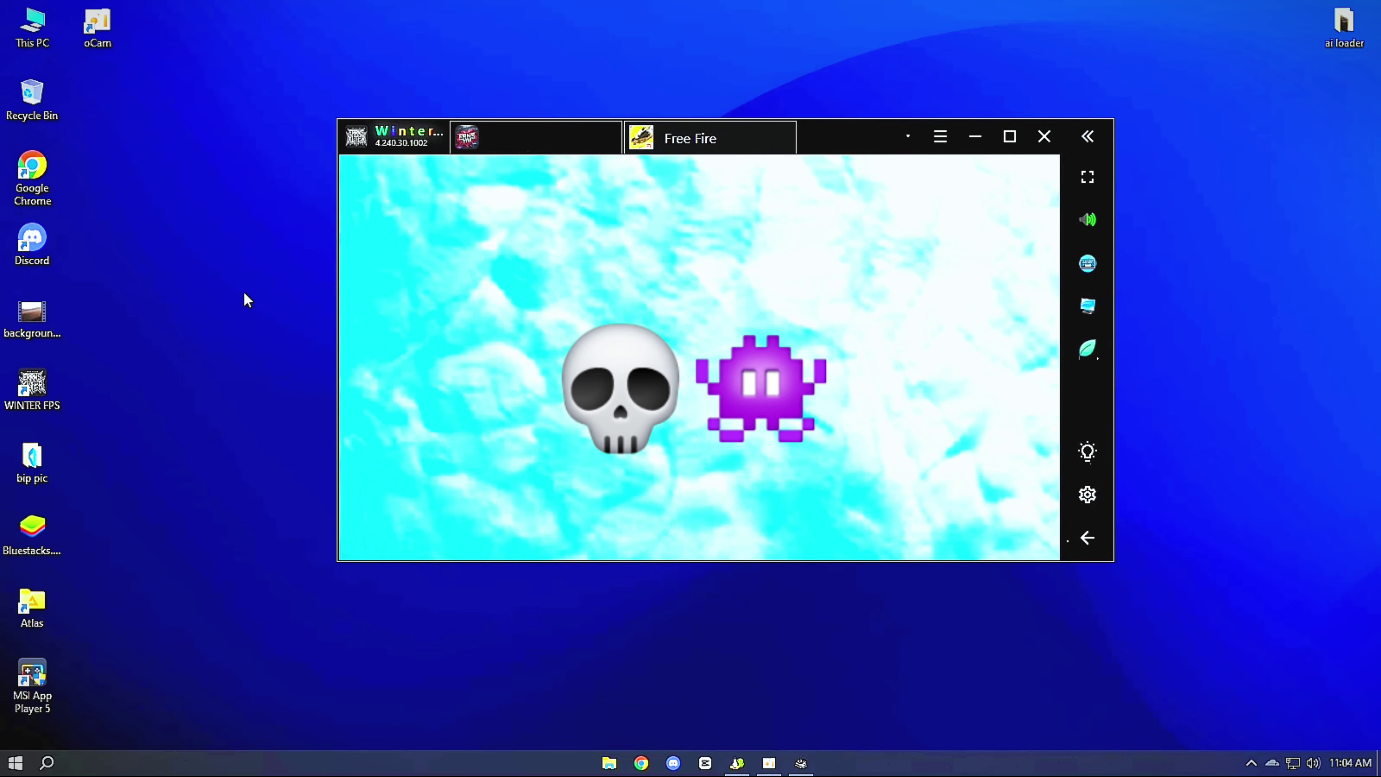
pyautogui.click(488, 138)
pyautogui.click(717, 139)
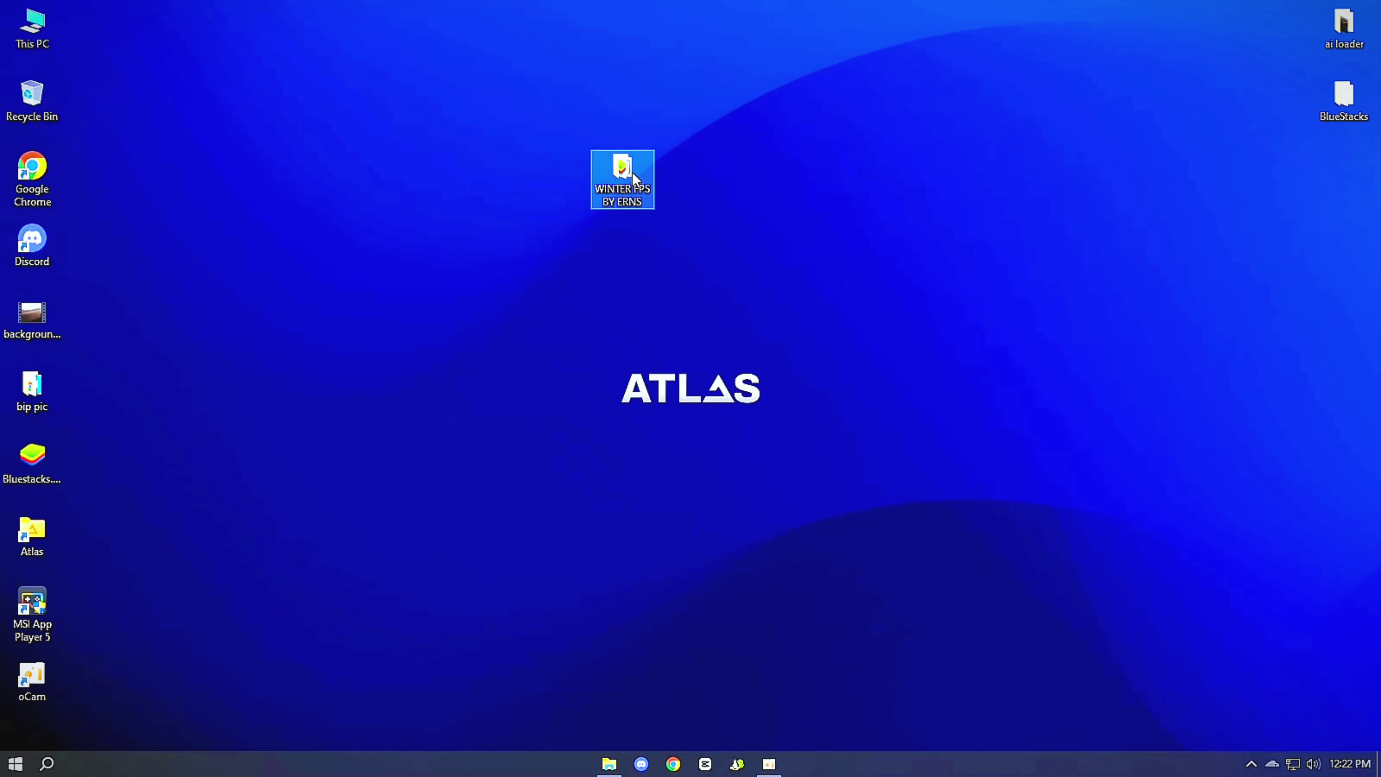
# Step: Run BlueStacksInstaller.exe from the WINTER FPS BY ERNS folder on the desktop and allow it to make changes
pyautogui.doubleClick(619, 180)
pyautogui.click(225, 185)
pyautogui.doubleClick(225, 185)
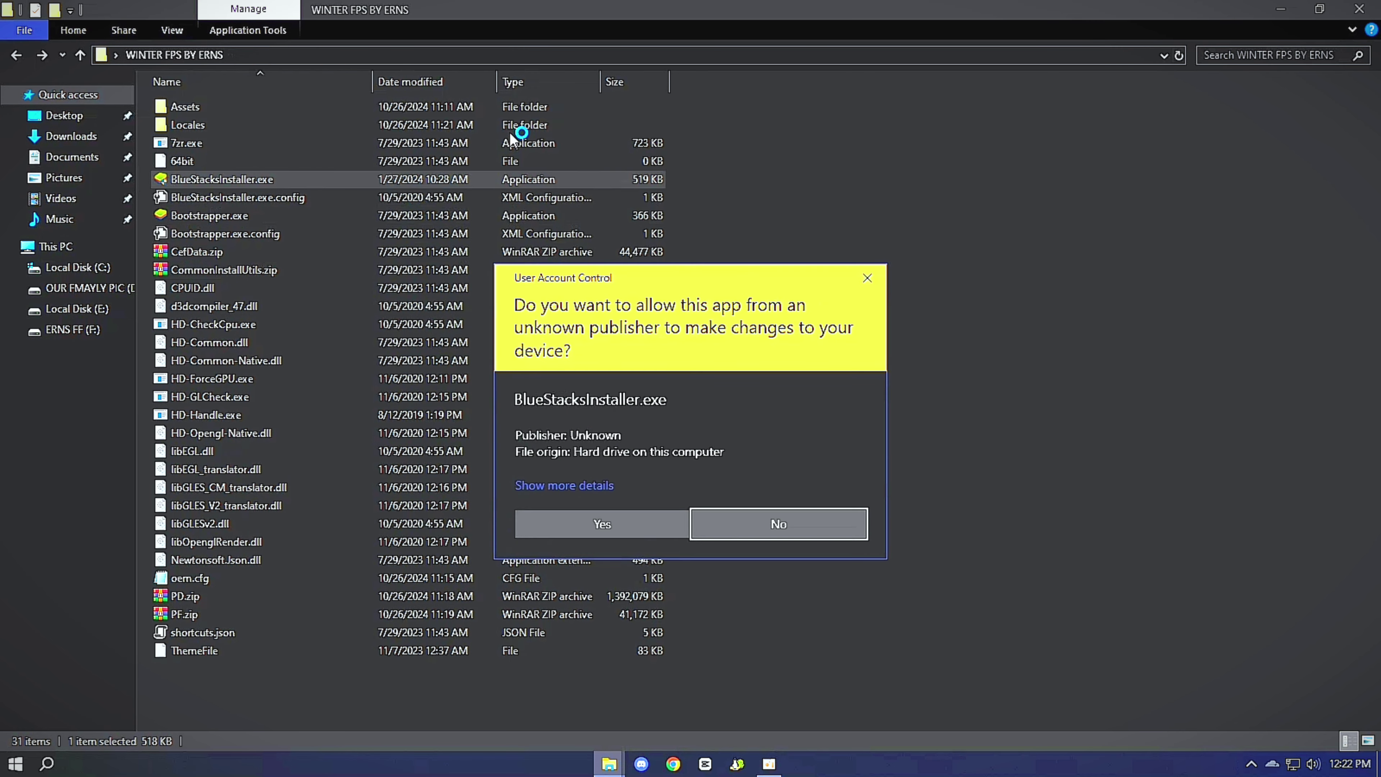
pyautogui.click(620, 525)
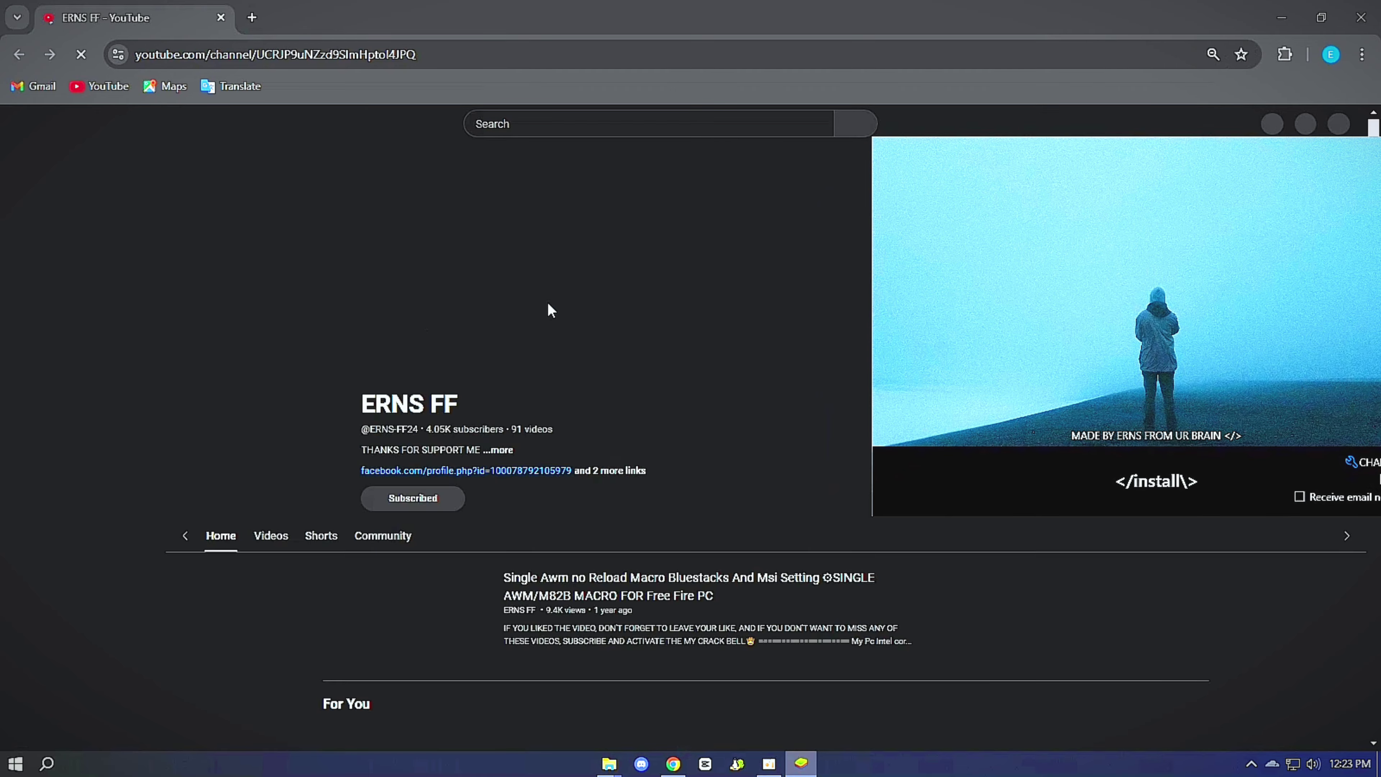
# Step: Set the notification preference for the subscribed ERNS FF YouTube channel to All
pyautogui.click(484, 410)
pyautogui.click(481, 416)
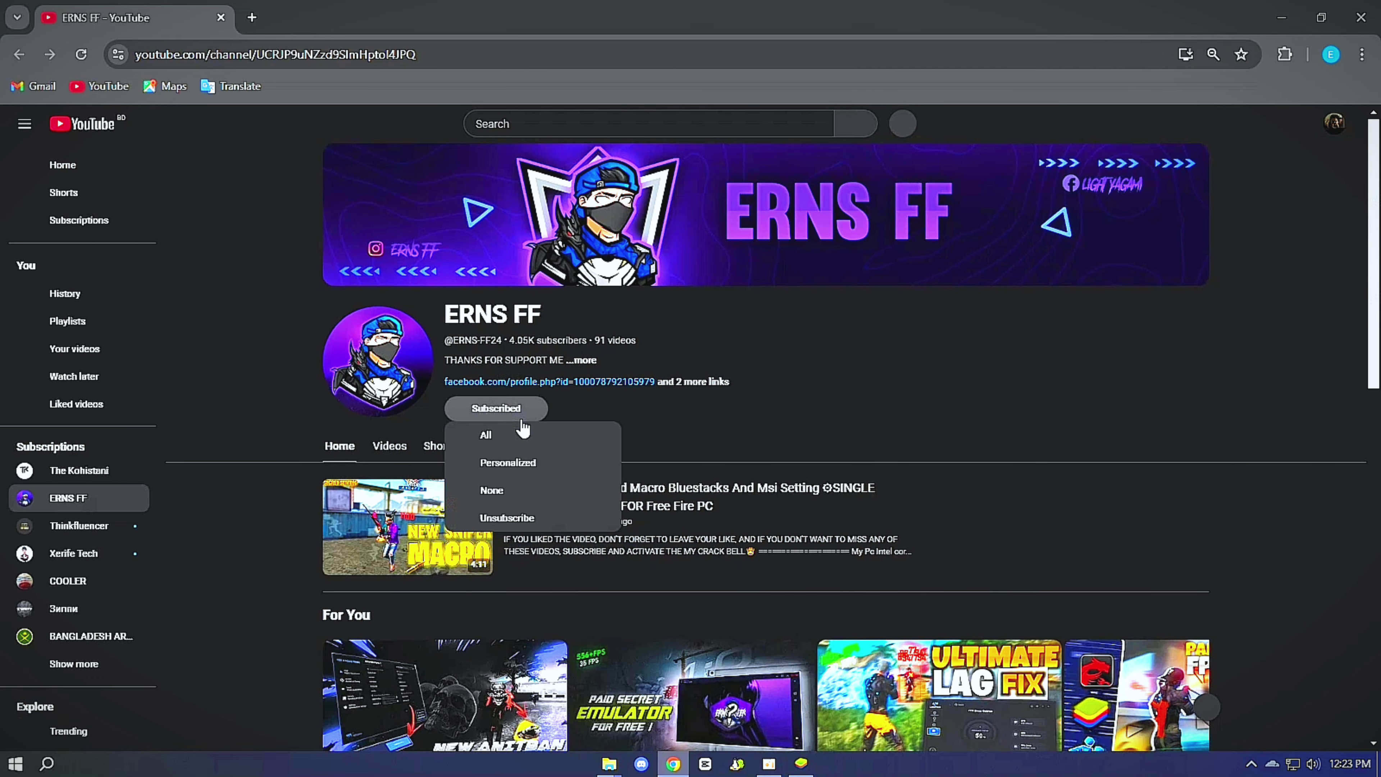
pyautogui.click(523, 431)
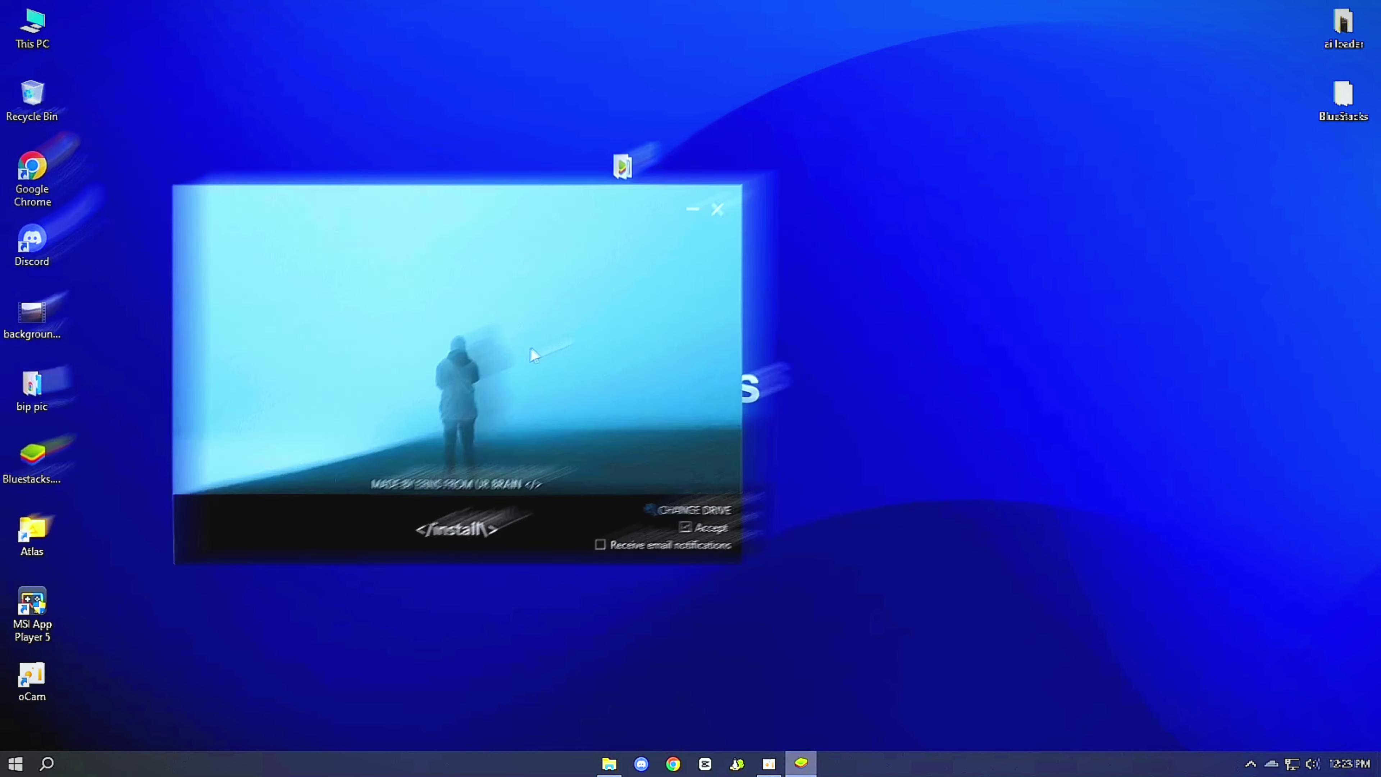
# Step: Examine the installer's drive option and BlueStacks data path, and return to the main install screen
pyautogui.rightClick(994, 146)
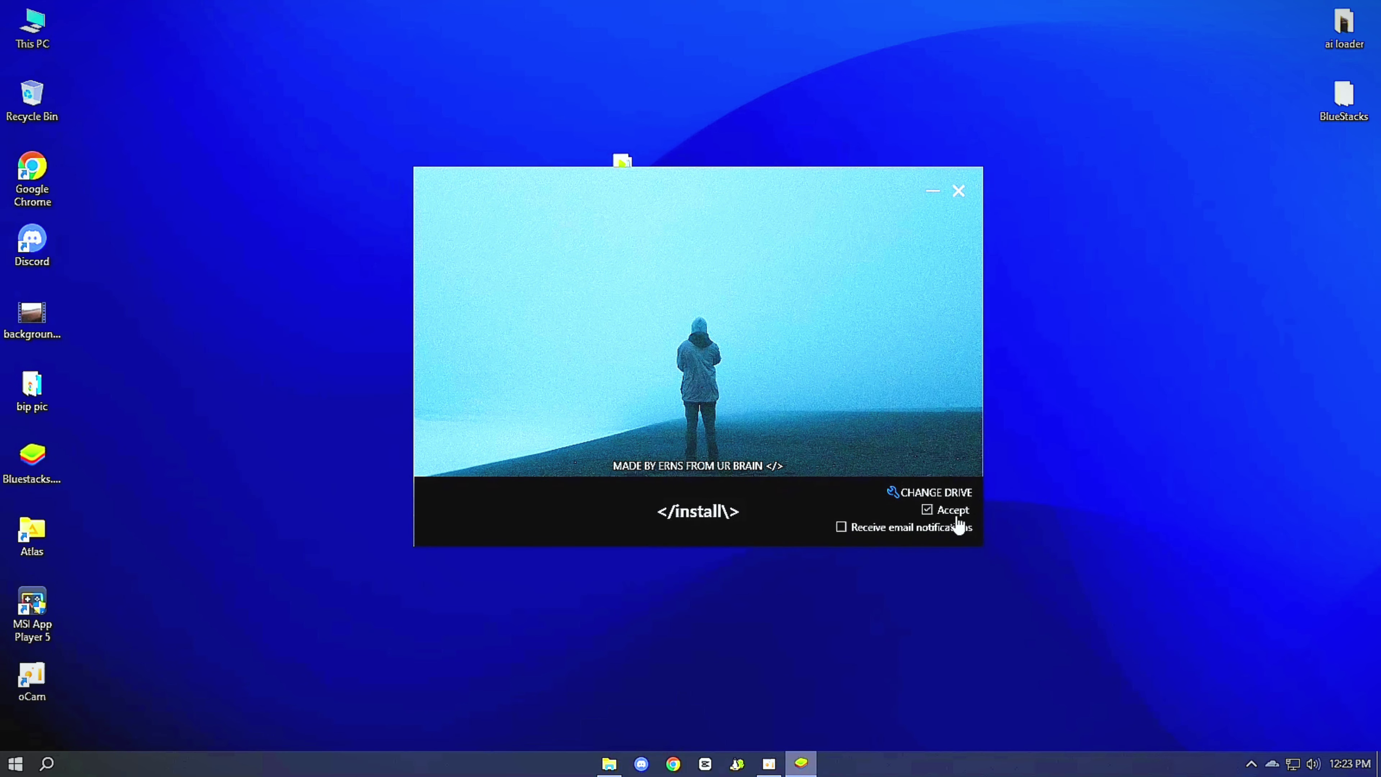
pyautogui.click(940, 488)
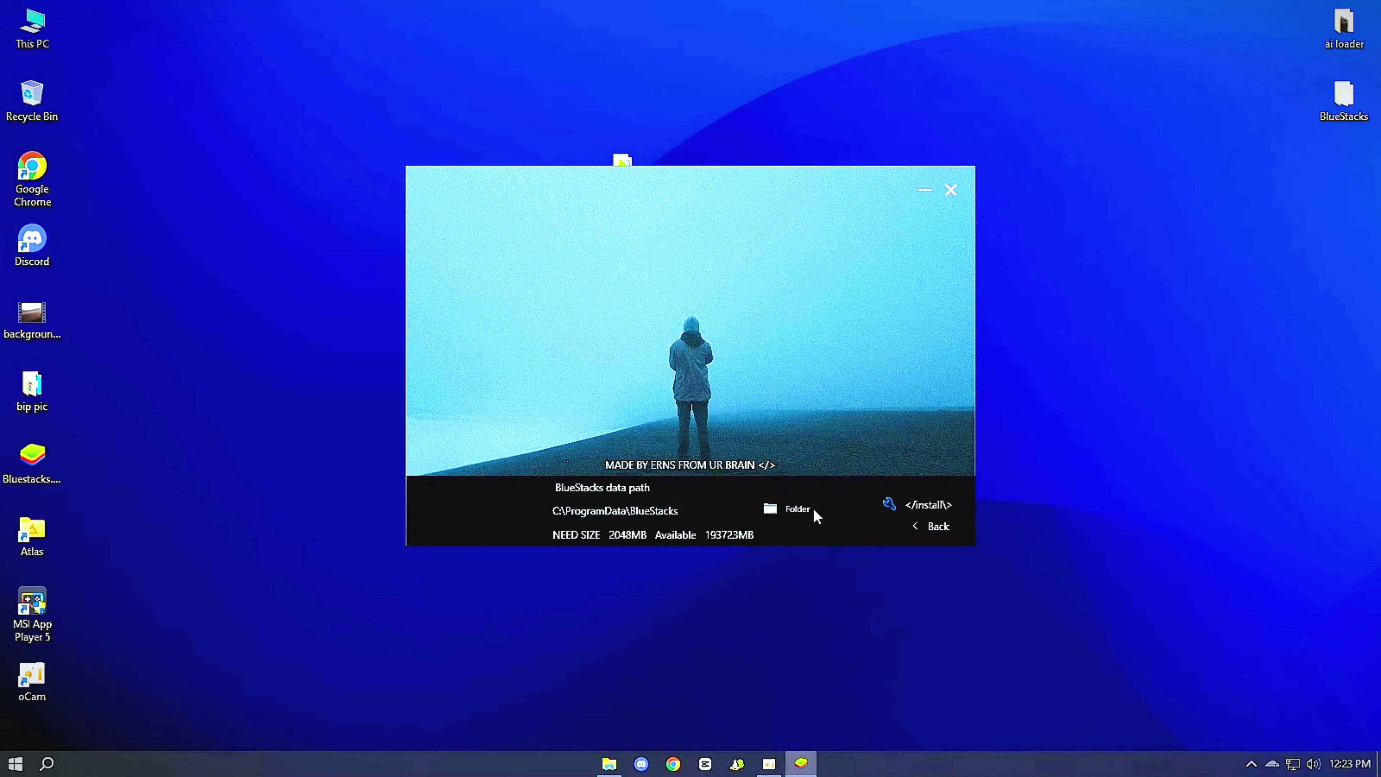
pyautogui.click(798, 509)
pyautogui.click(792, 498)
pyautogui.click(941, 528)
pyautogui.click(927, 493)
pyautogui.click(939, 528)
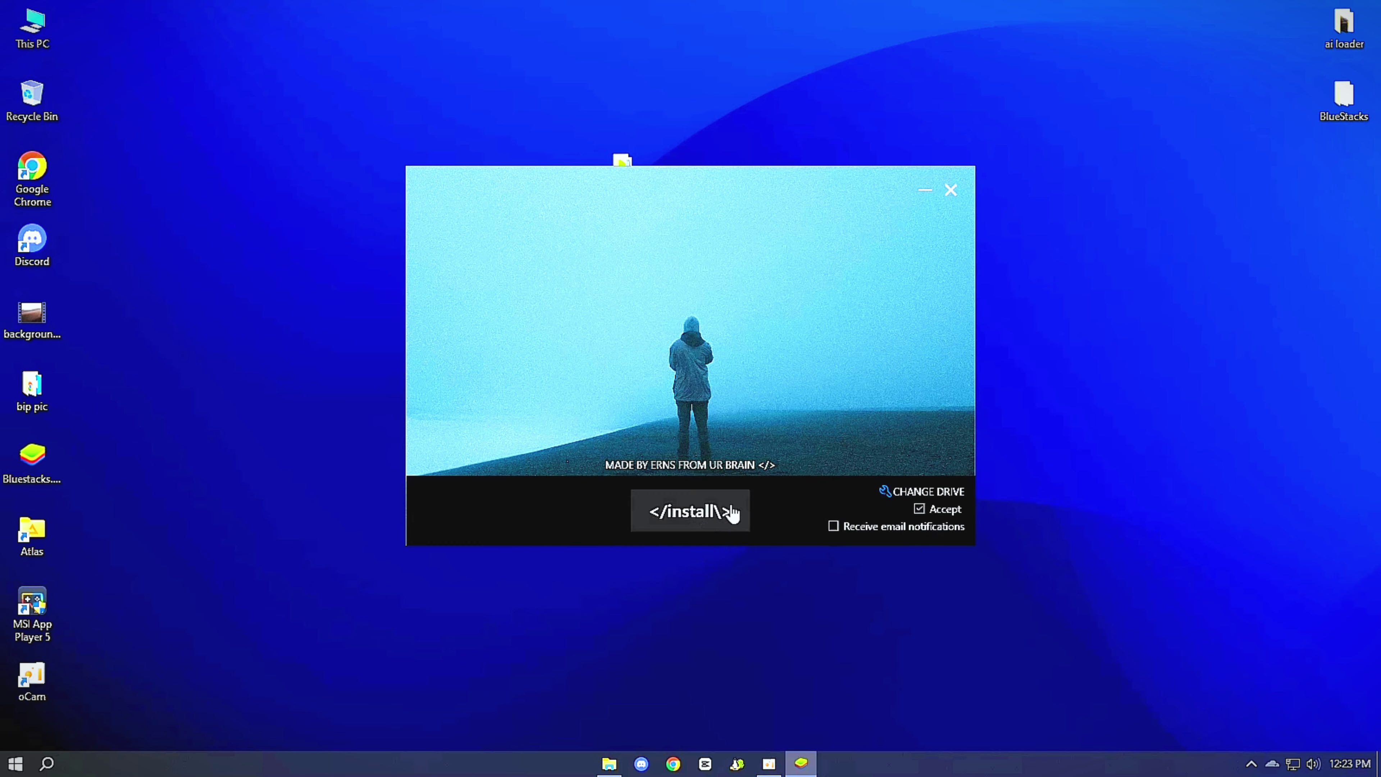
# Step: Reposition the installer window, start the emulator installation and refresh the desktop while it runs
pyautogui.moveTo(765, 405); pyautogui.dragTo(713, 405)
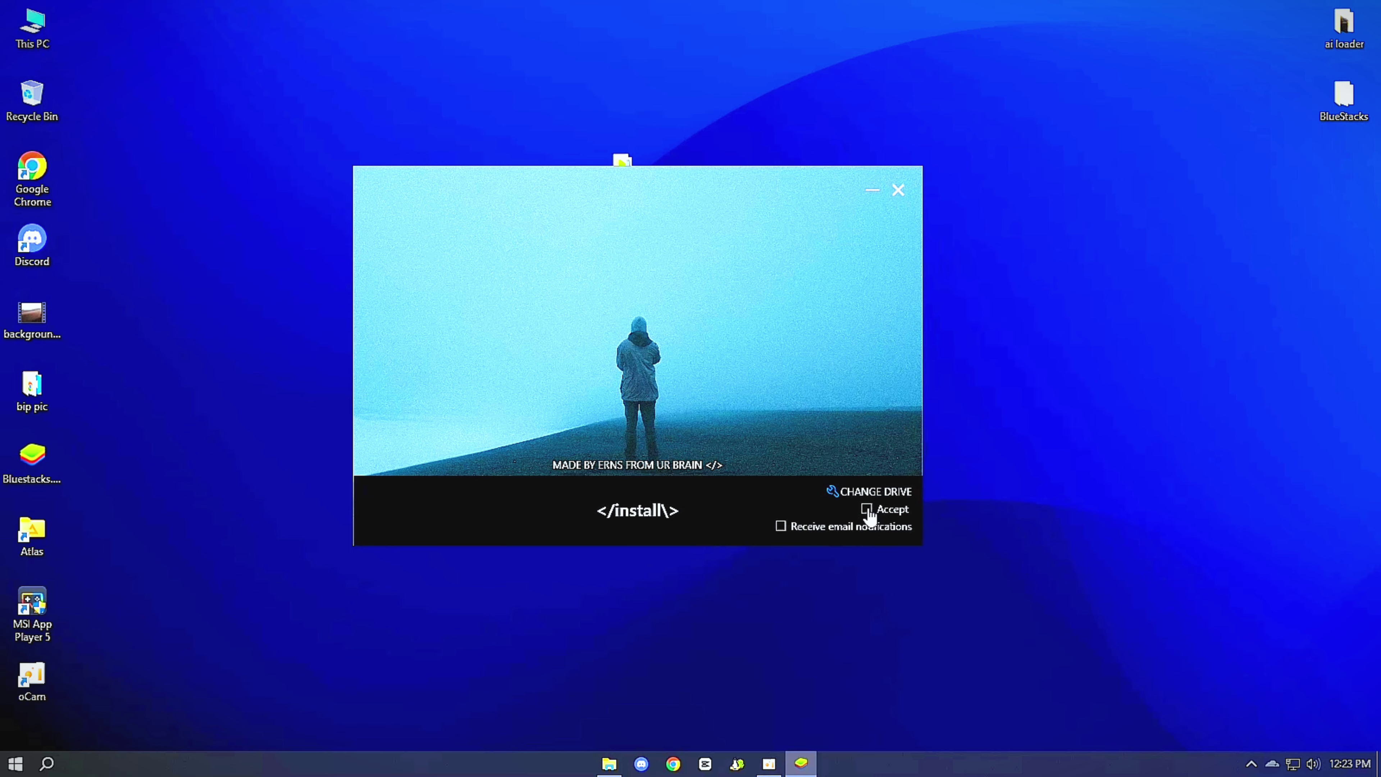
pyautogui.click(619, 510)
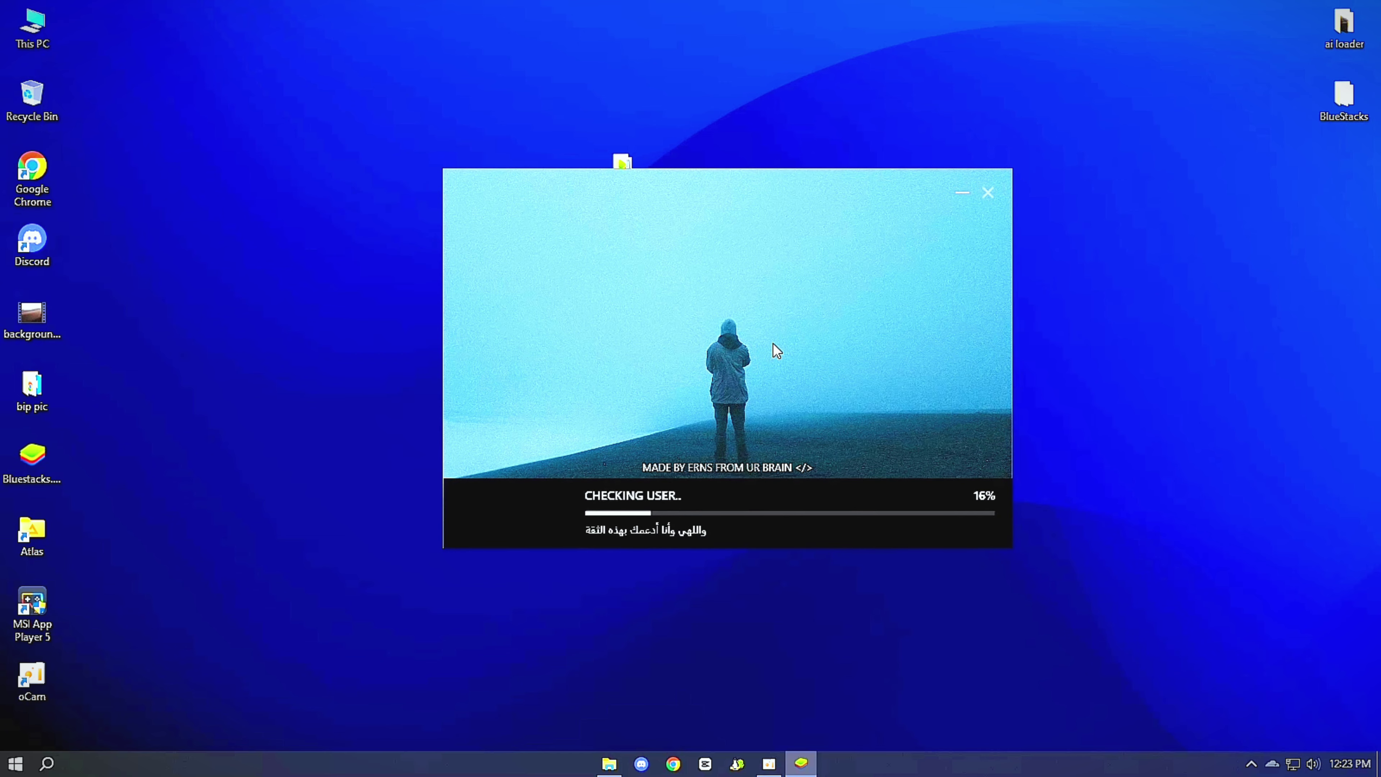
pyautogui.rightClick(814, 46)
pyautogui.click(832, 116)
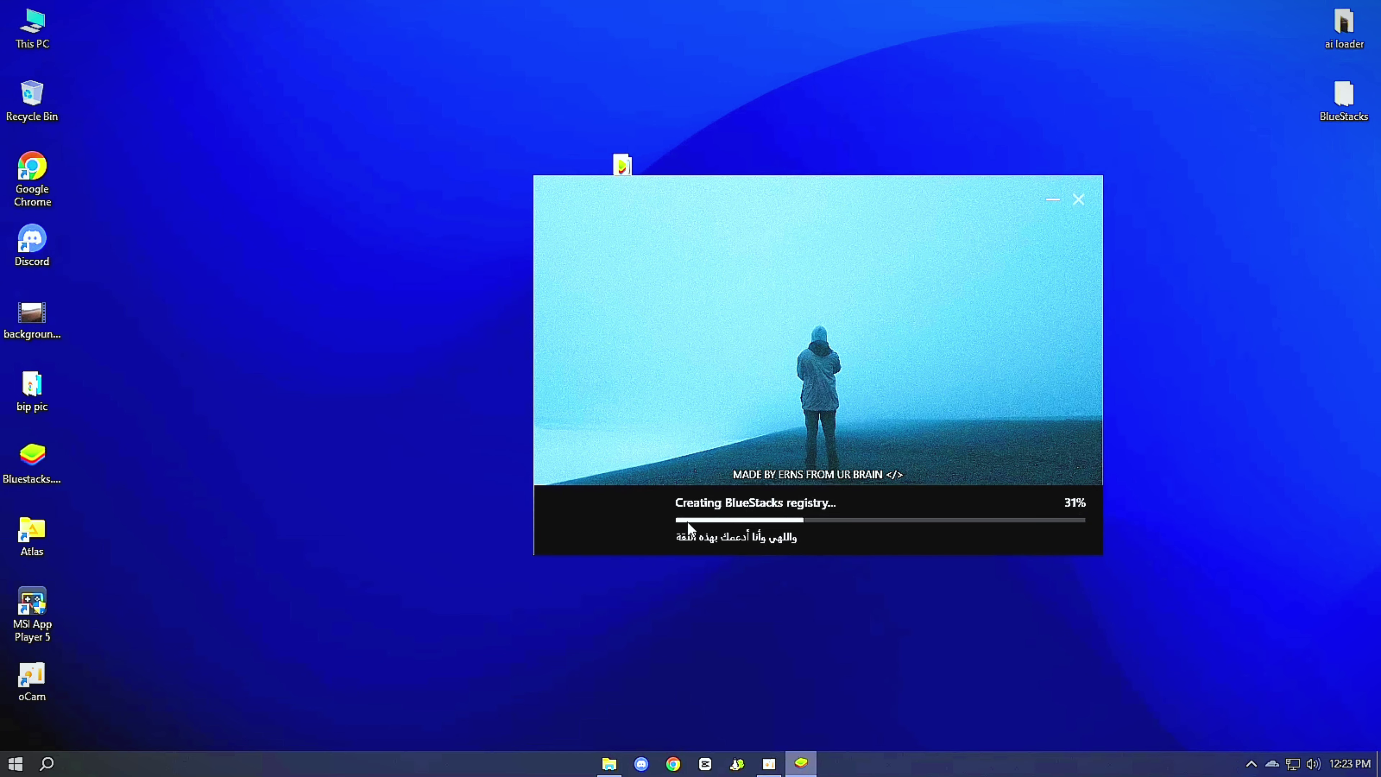
pyautogui.rightClick(865, 36)
pyautogui.click(893, 99)
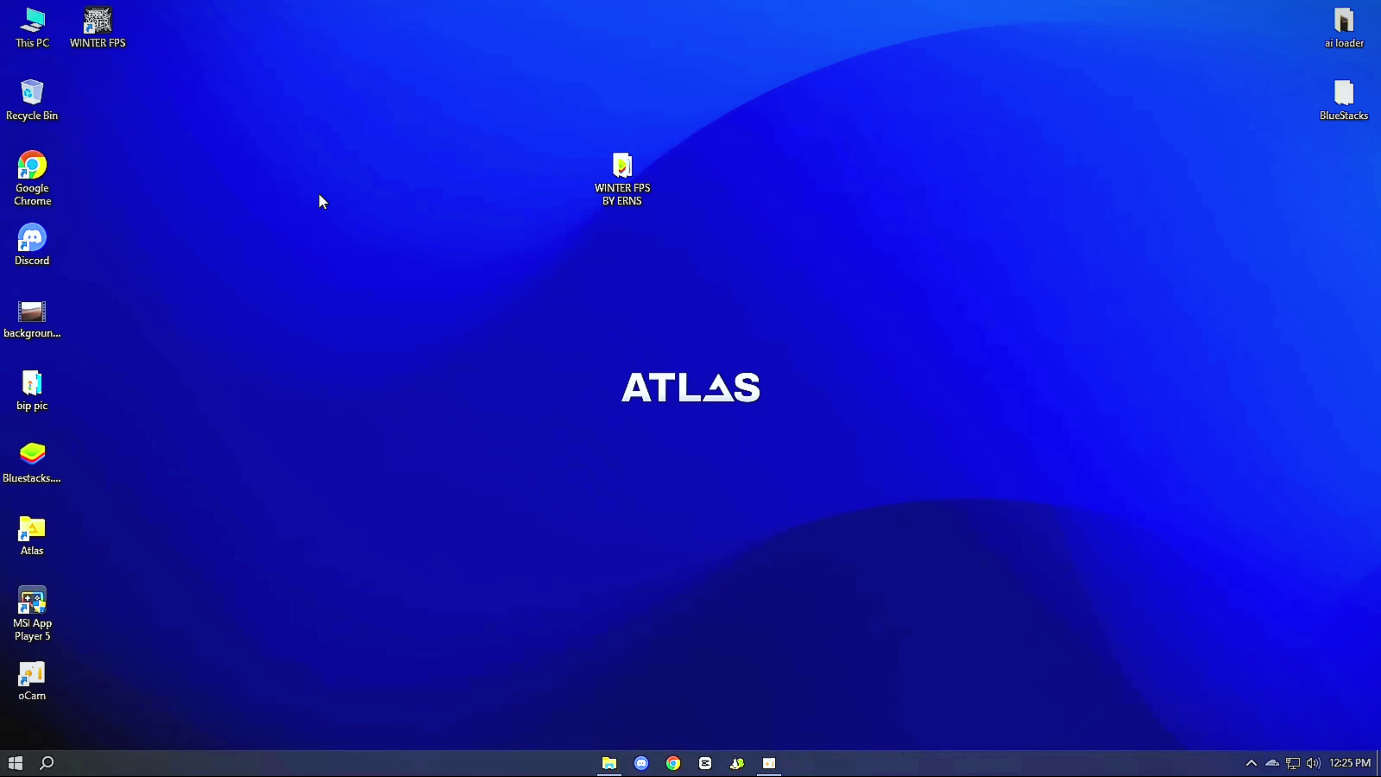
# Step: Open the WINTER FPS shortcut's properties and check the file location it points to
pyautogui.rightClick(116, 43)
pyautogui.click(214, 374)
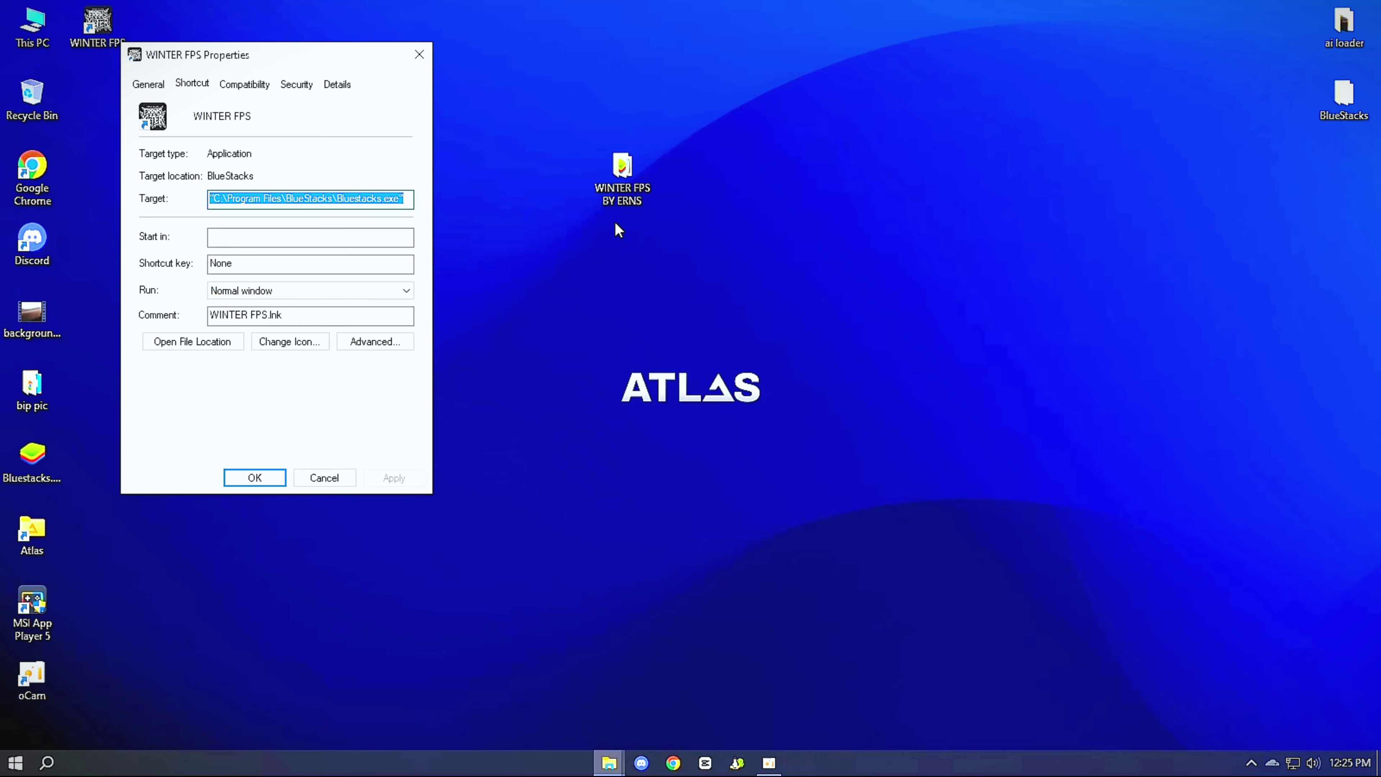
pyautogui.click(200, 347)
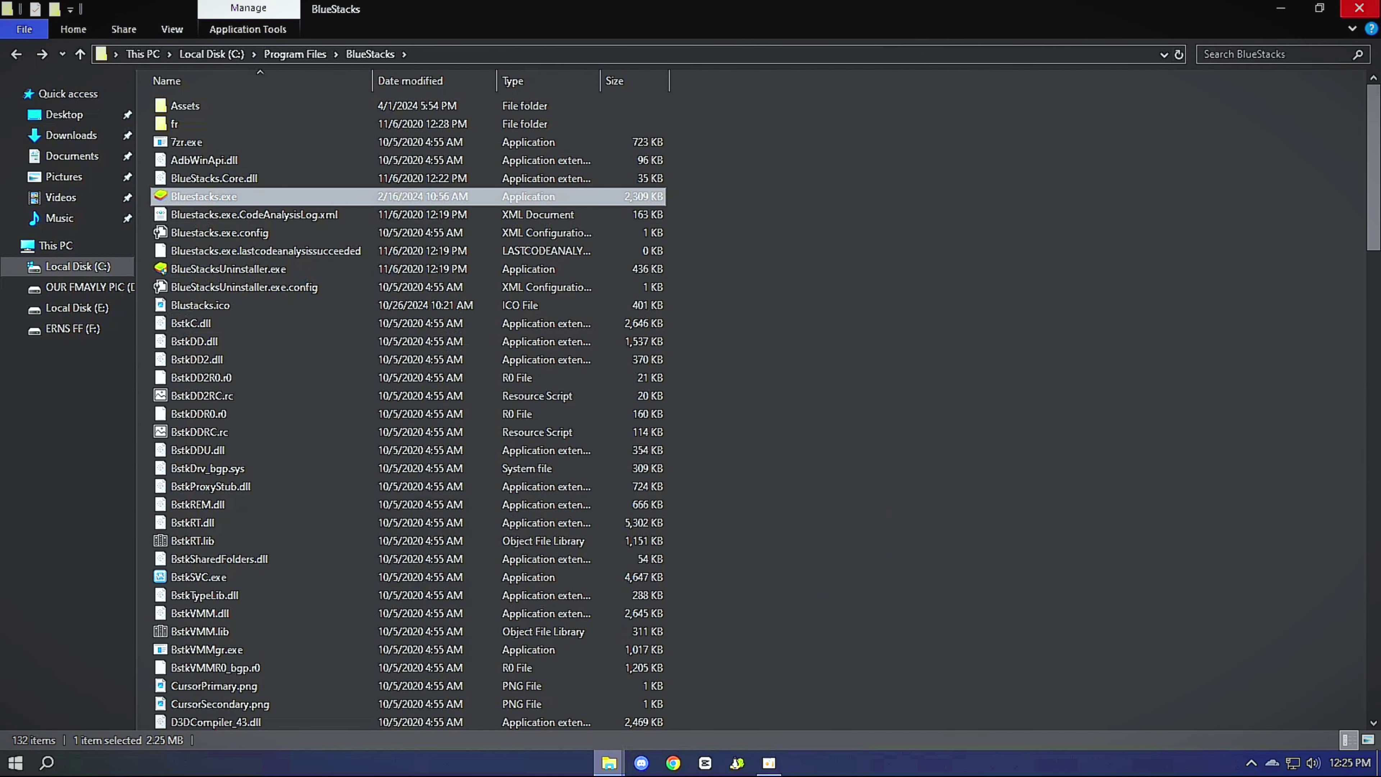
pyautogui.click(1361, 8)
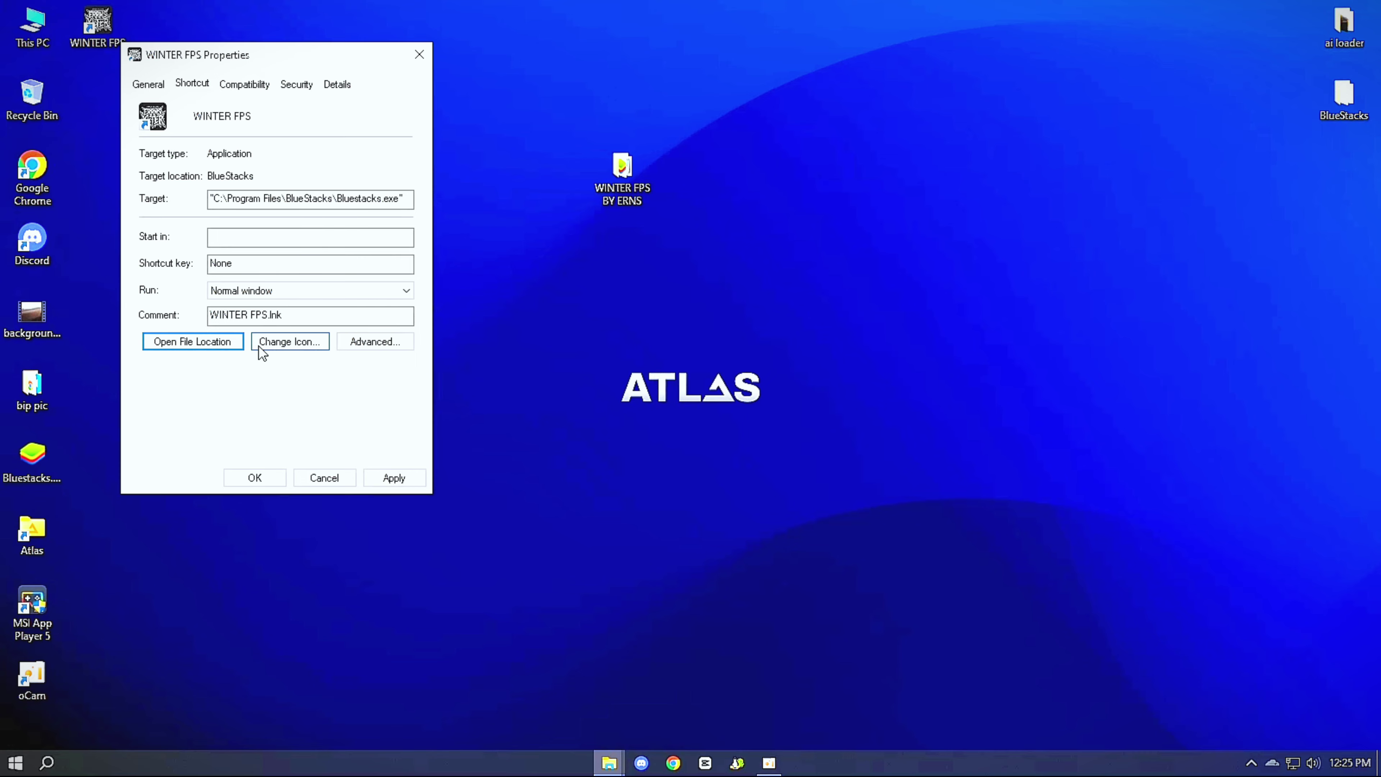
# Step: Set the WINTER FPS shortcut to run in compatibility mode for Windows 8 and as an administrator
pyautogui.click(256, 87)
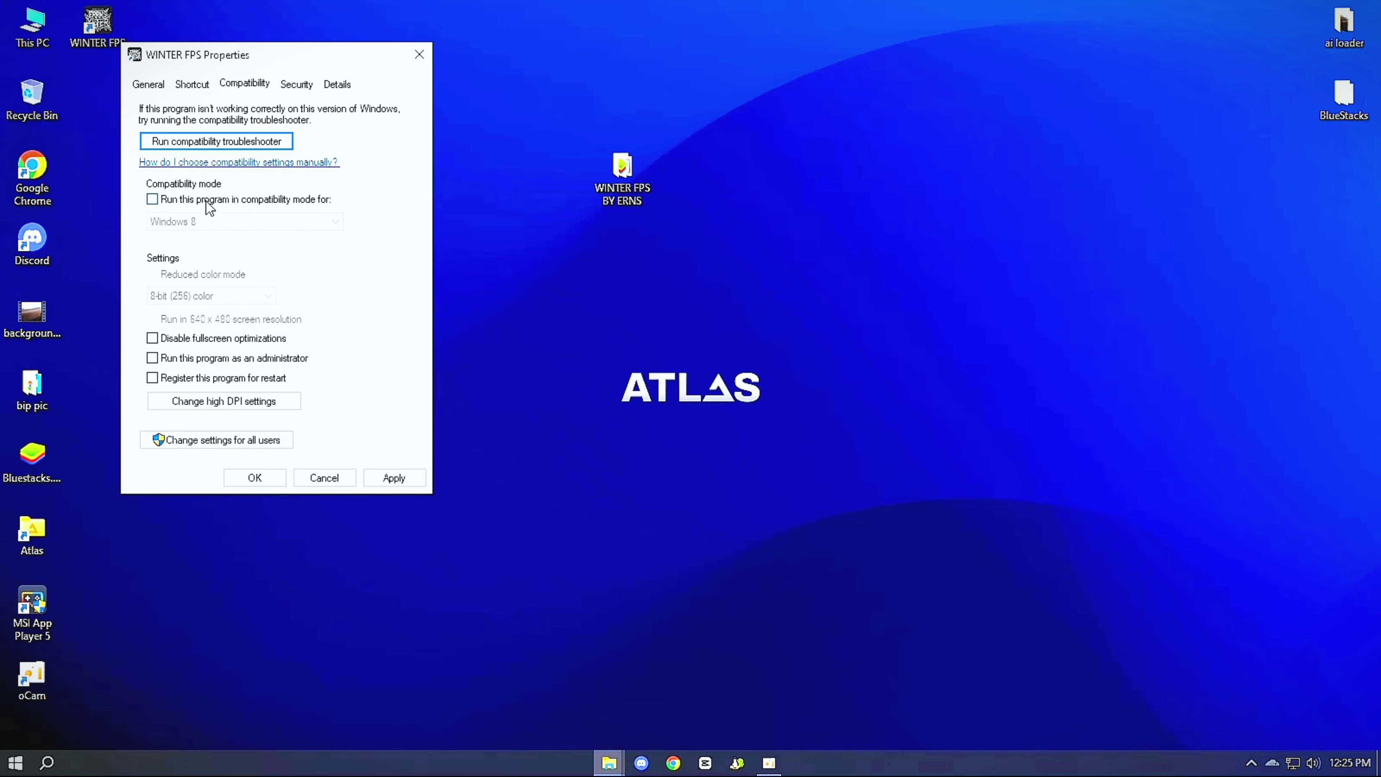
pyautogui.click(246, 200)
pyautogui.click(218, 222)
pyautogui.click(174, 287)
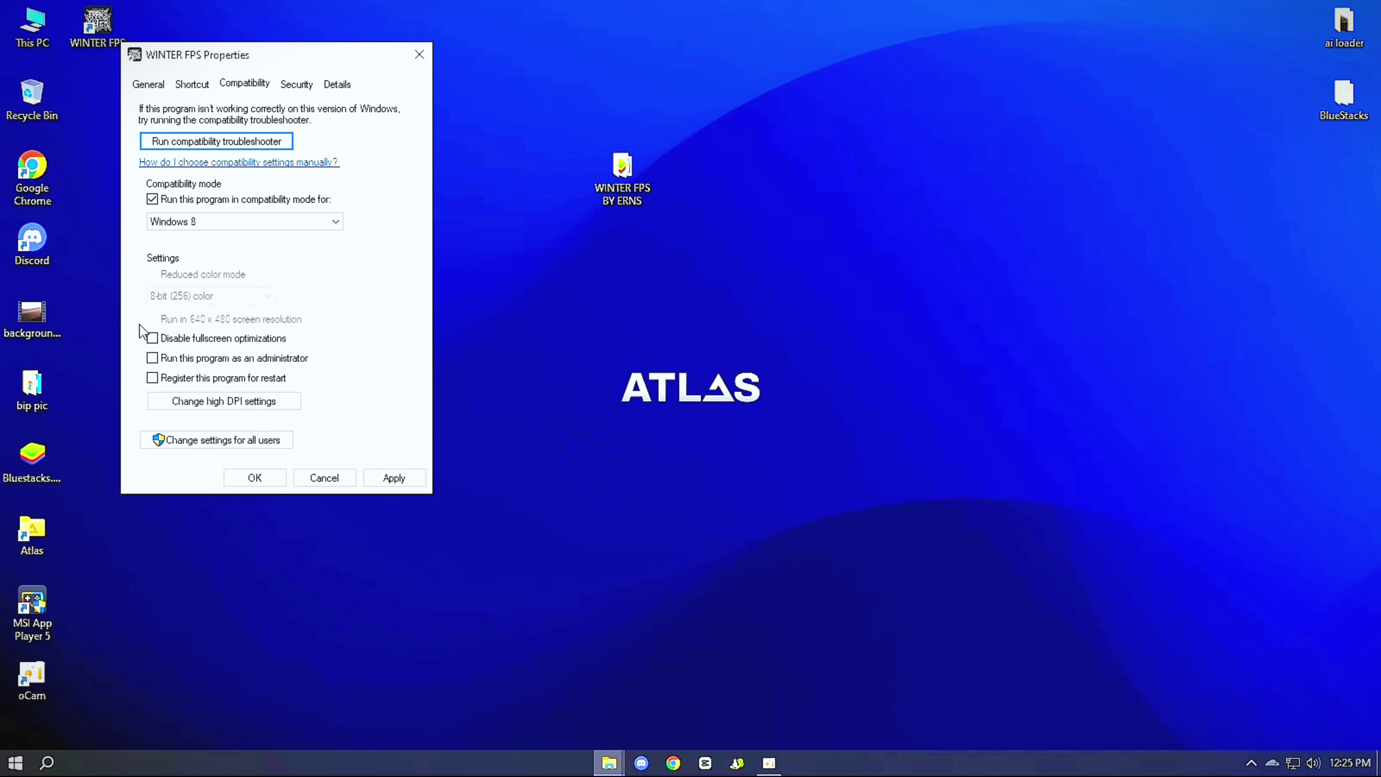
pyautogui.click(152, 357)
# Step: From the shortcut's all-users high DPI options, open the advanced scaling settings and turn off letting Windows fix blurry apps
pyautogui.click(189, 440)
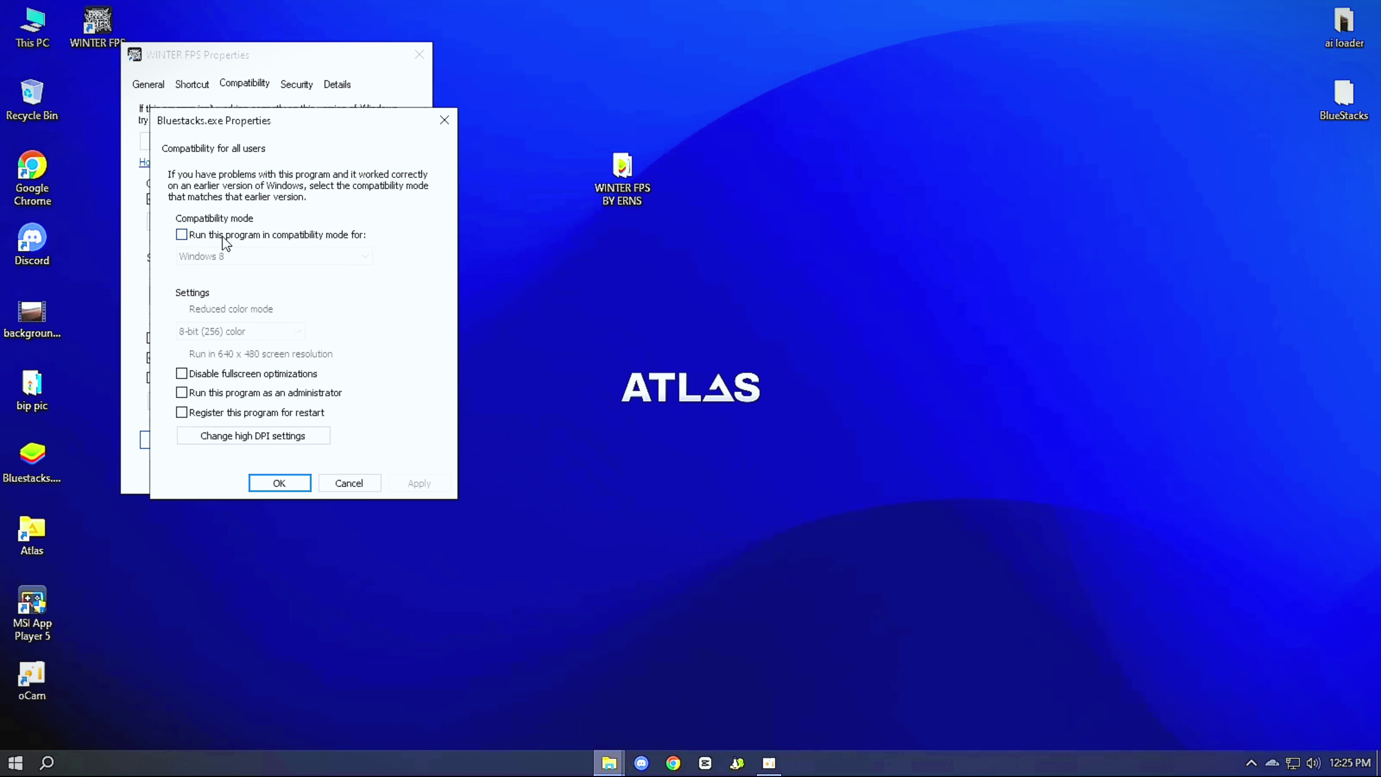
pyautogui.click(262, 438)
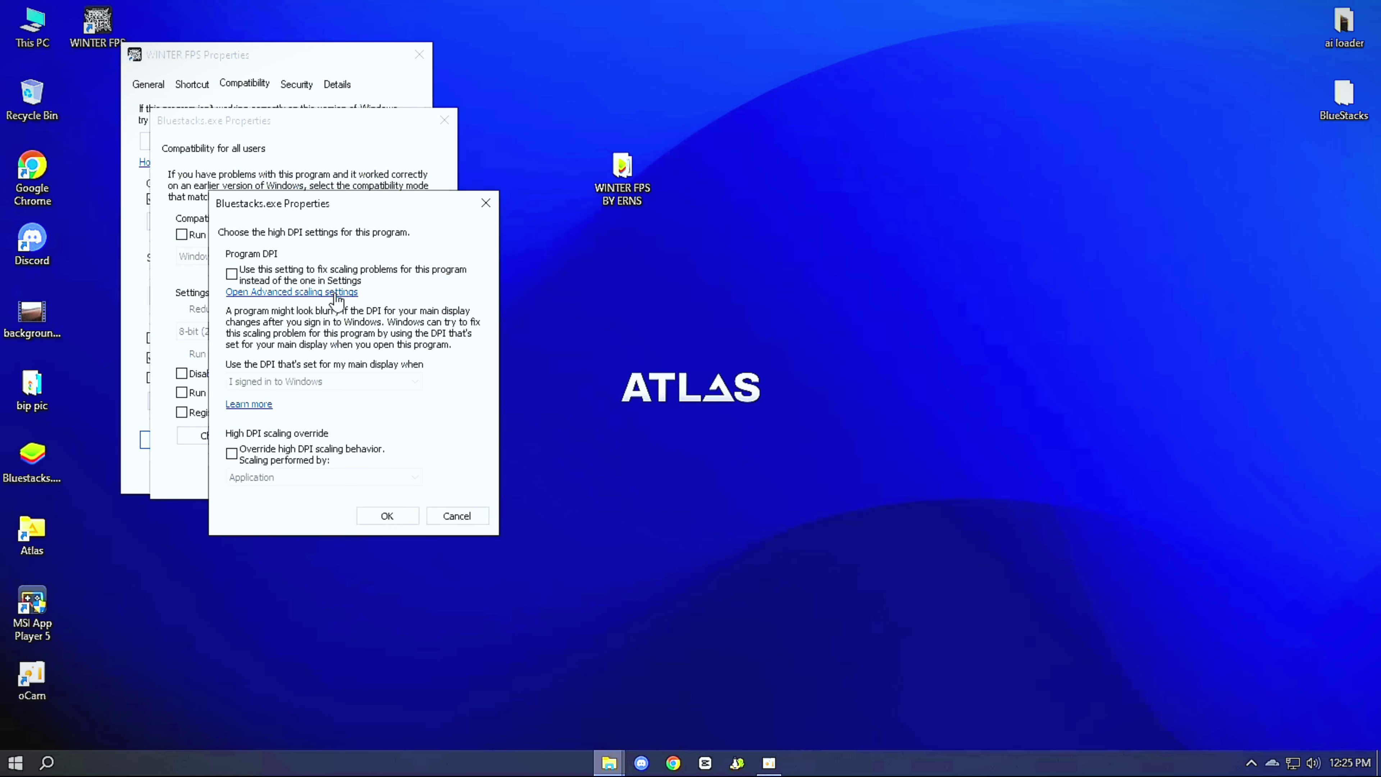
pyautogui.click(336, 294)
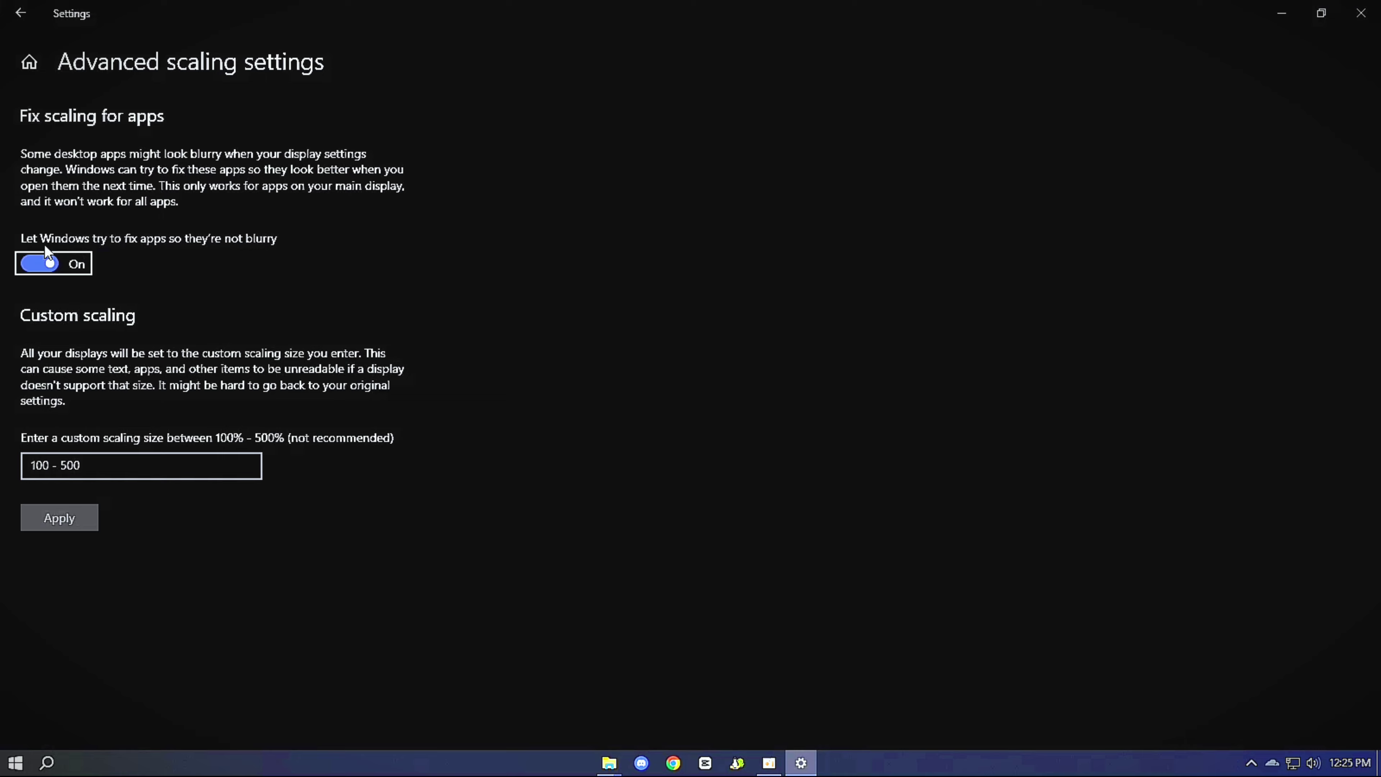
pyautogui.click(40, 263)
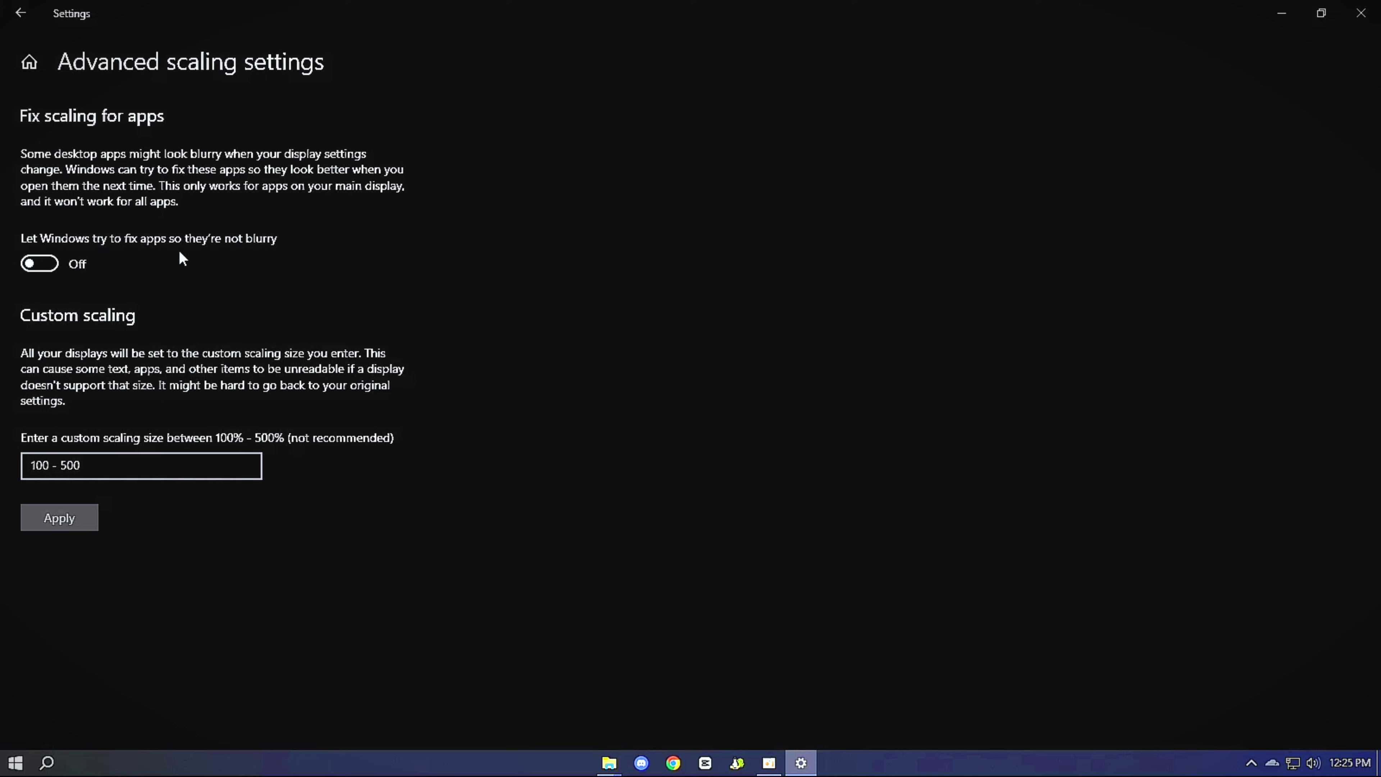
pyautogui.click(1360, 13)
# Step: Accept the Bluestacks.exe DPI and all-users compatibility settings, grant administrator permission, and apply the WINTER FPS shortcut's properties
pyautogui.click(386, 516)
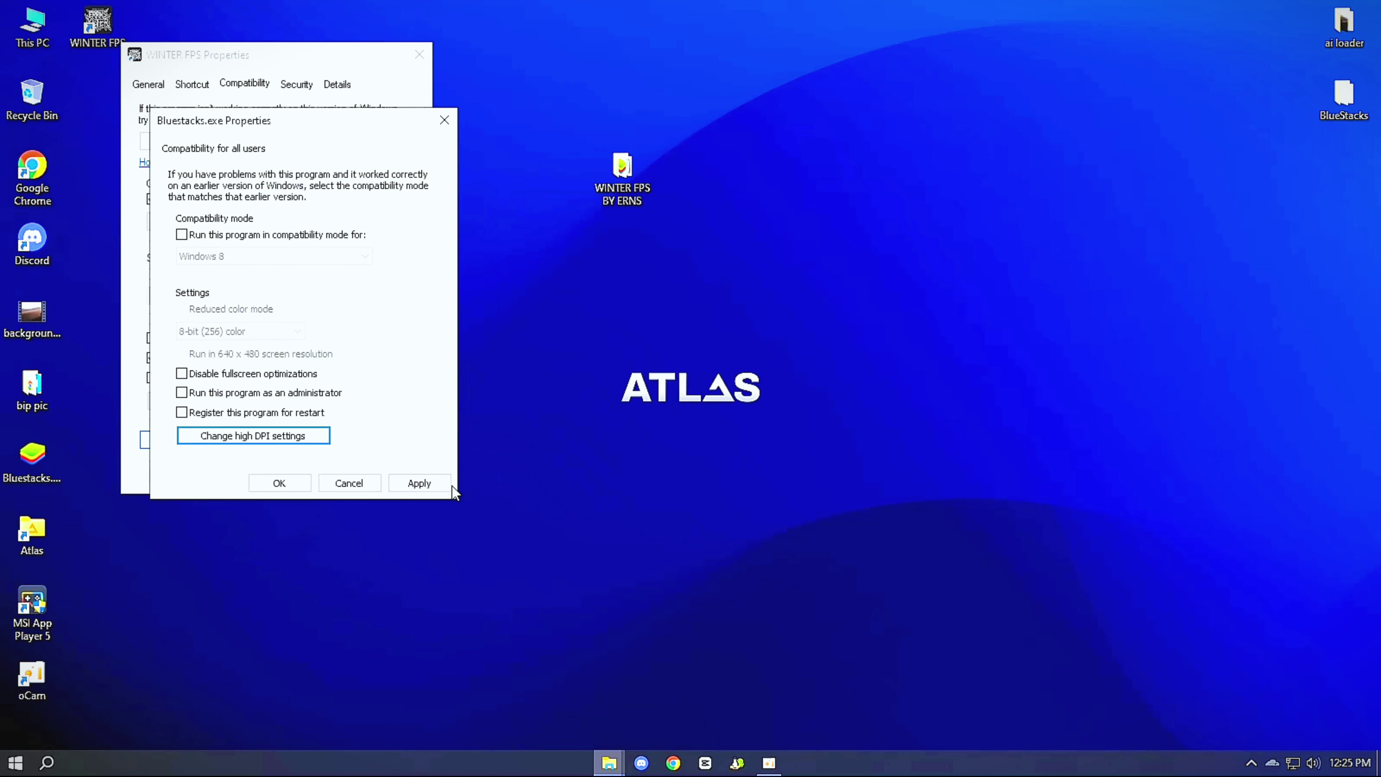
pyautogui.click(283, 483)
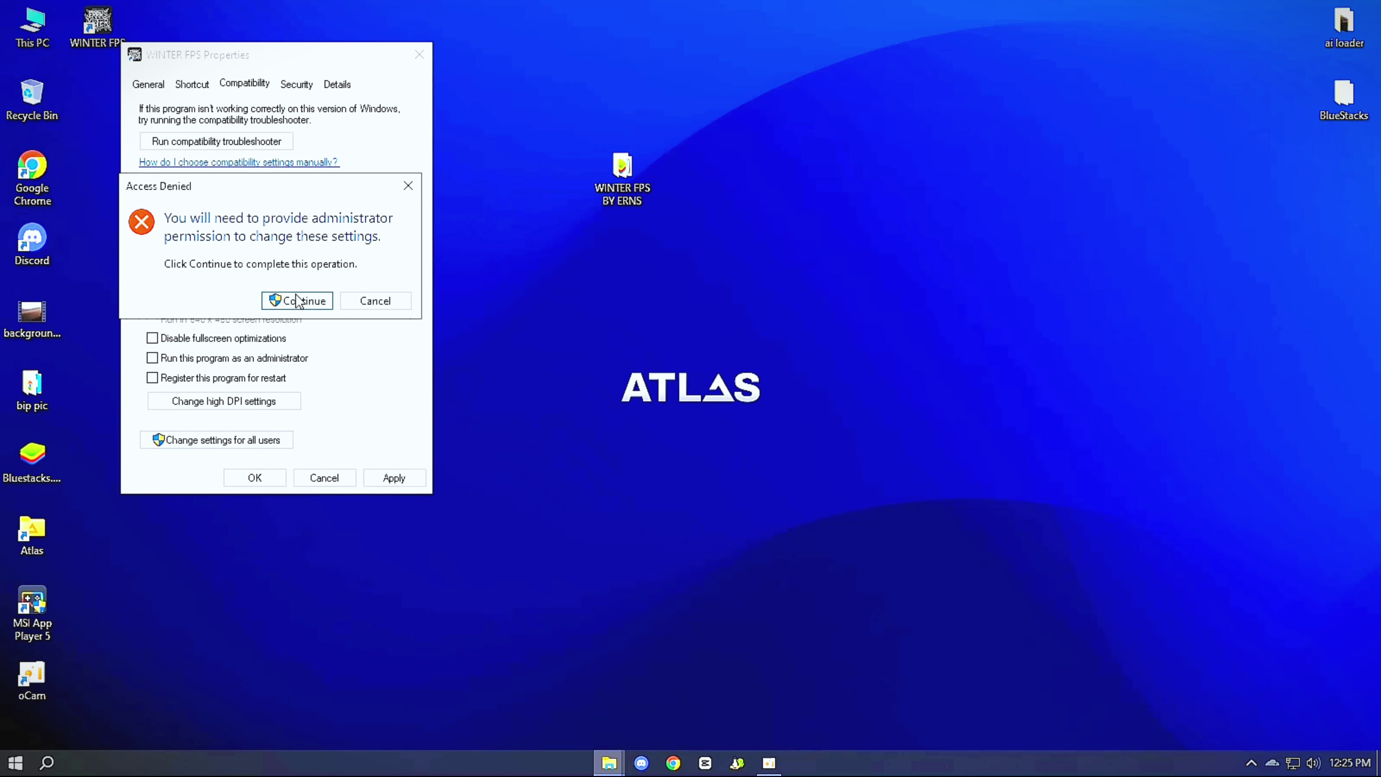
pyautogui.click(297, 300)
pyautogui.click(395, 477)
pyautogui.click(283, 478)
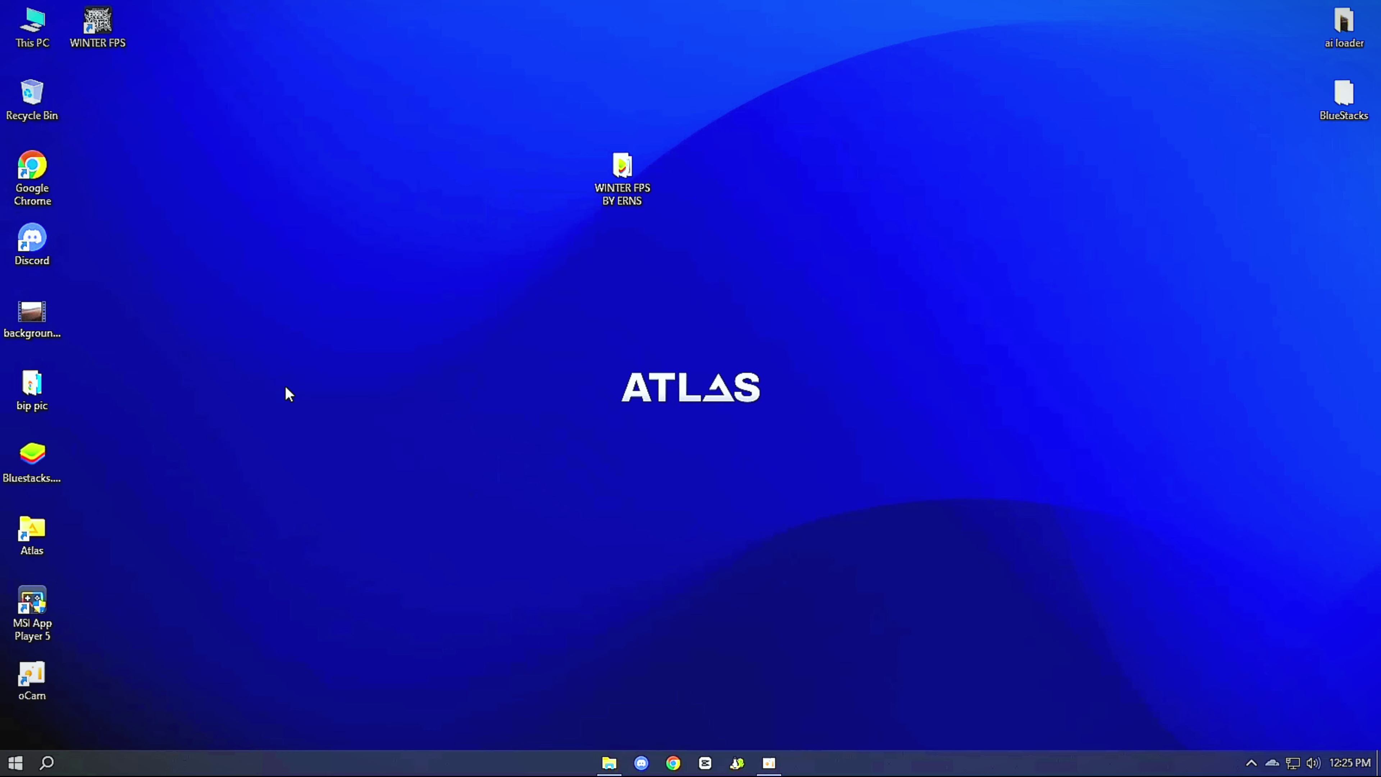
# Step: Open the advanced display settings for the monitor from the Windows display settings
pyautogui.rightClick(321, 291)
pyautogui.rightClick(281, 306)
pyautogui.click(309, 510)
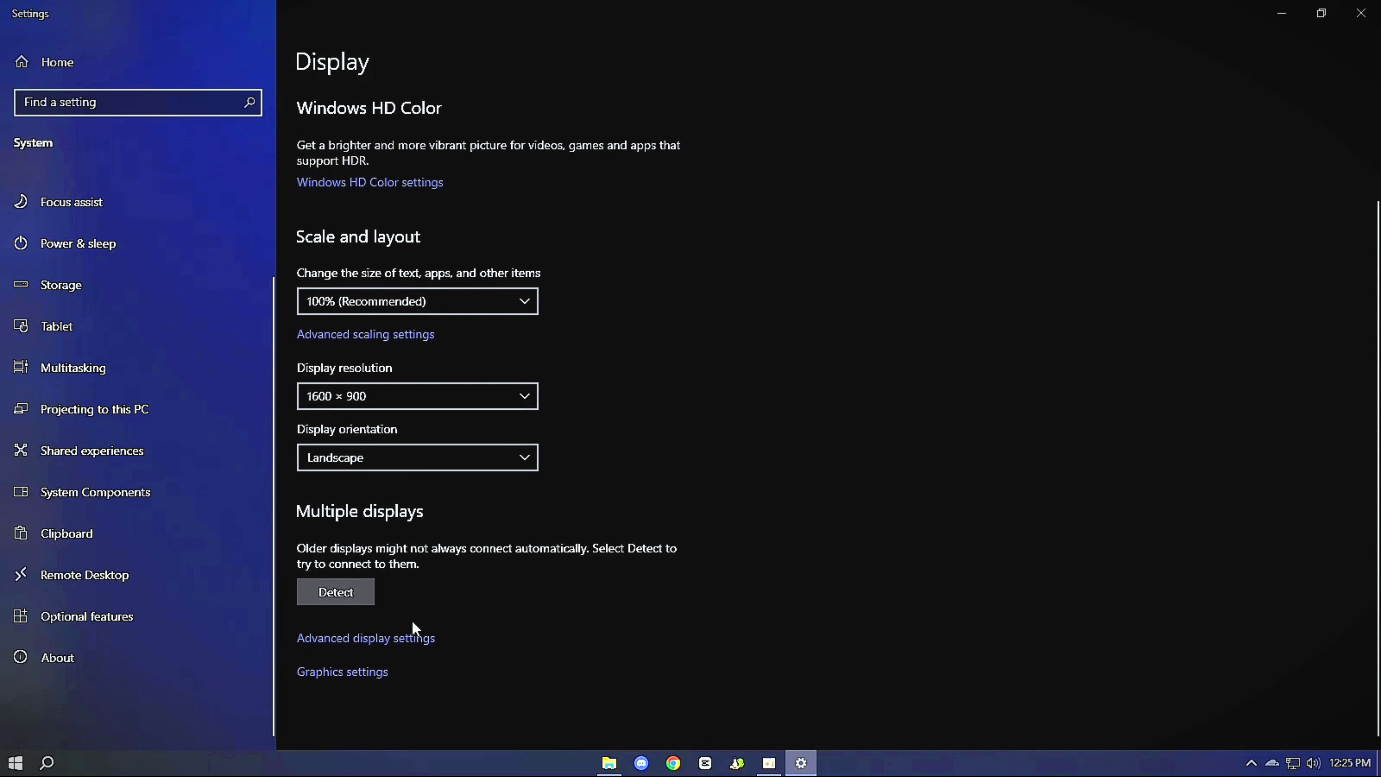
pyautogui.click(379, 639)
# Step: Set the display's refresh rate to 60 Hz and keep the change
pyautogui.click(61, 598)
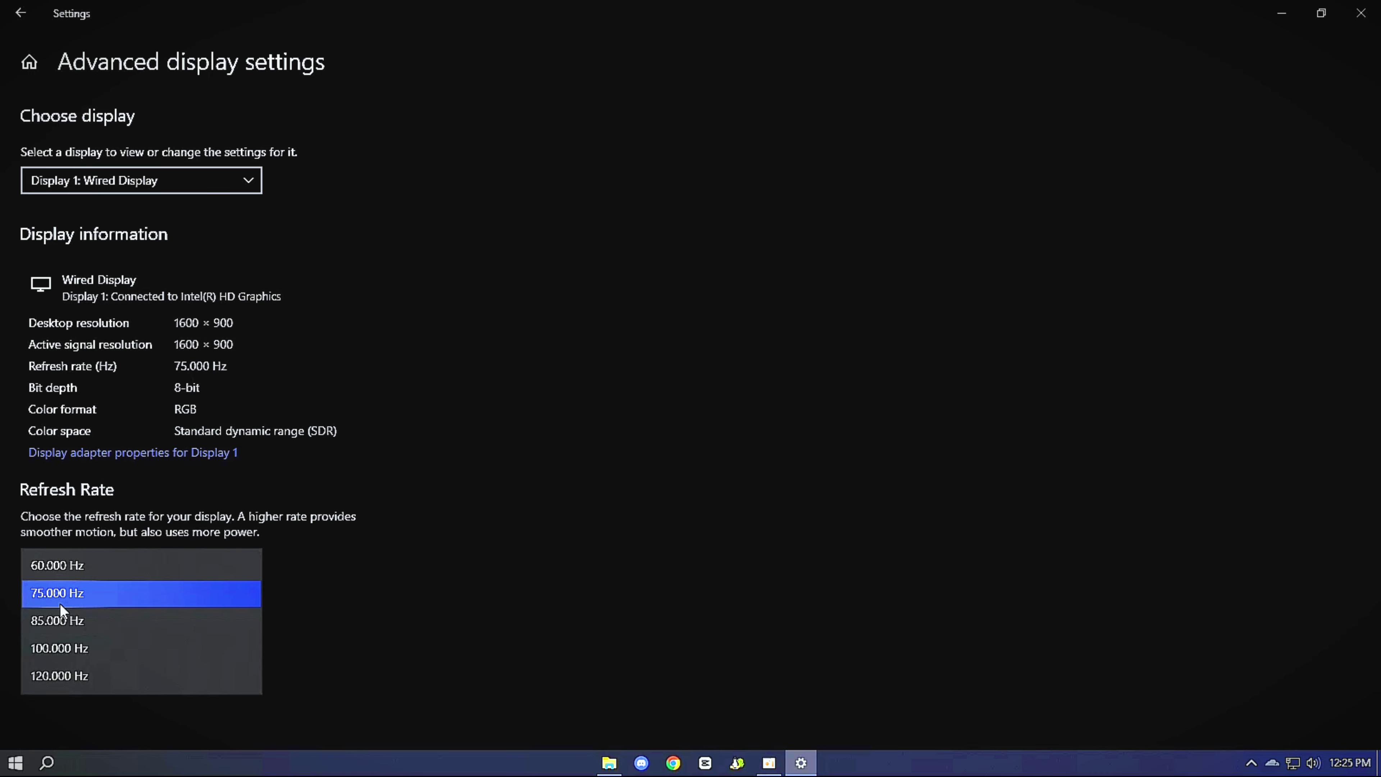
pyautogui.click(60, 598)
pyautogui.click(64, 591)
pyautogui.click(68, 592)
pyautogui.click(69, 591)
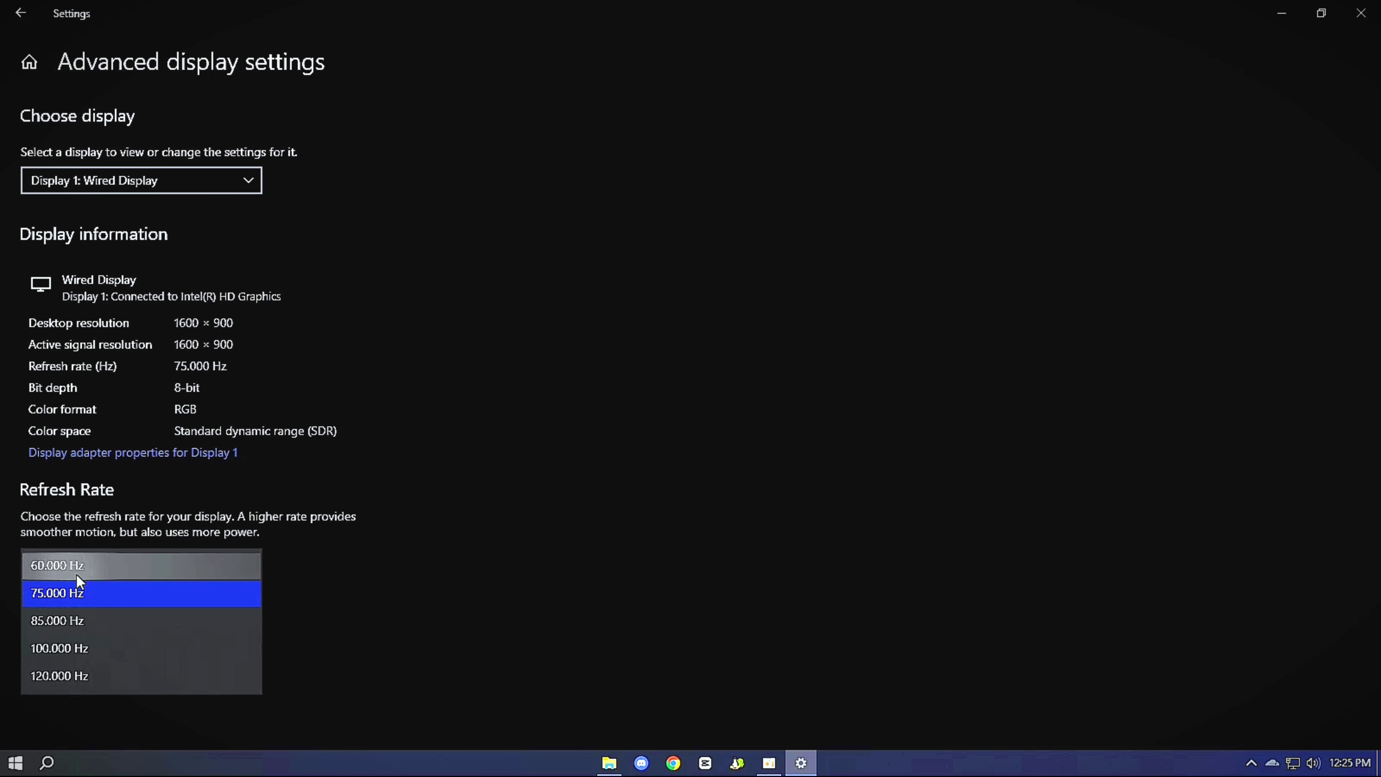
pyautogui.click(76, 566)
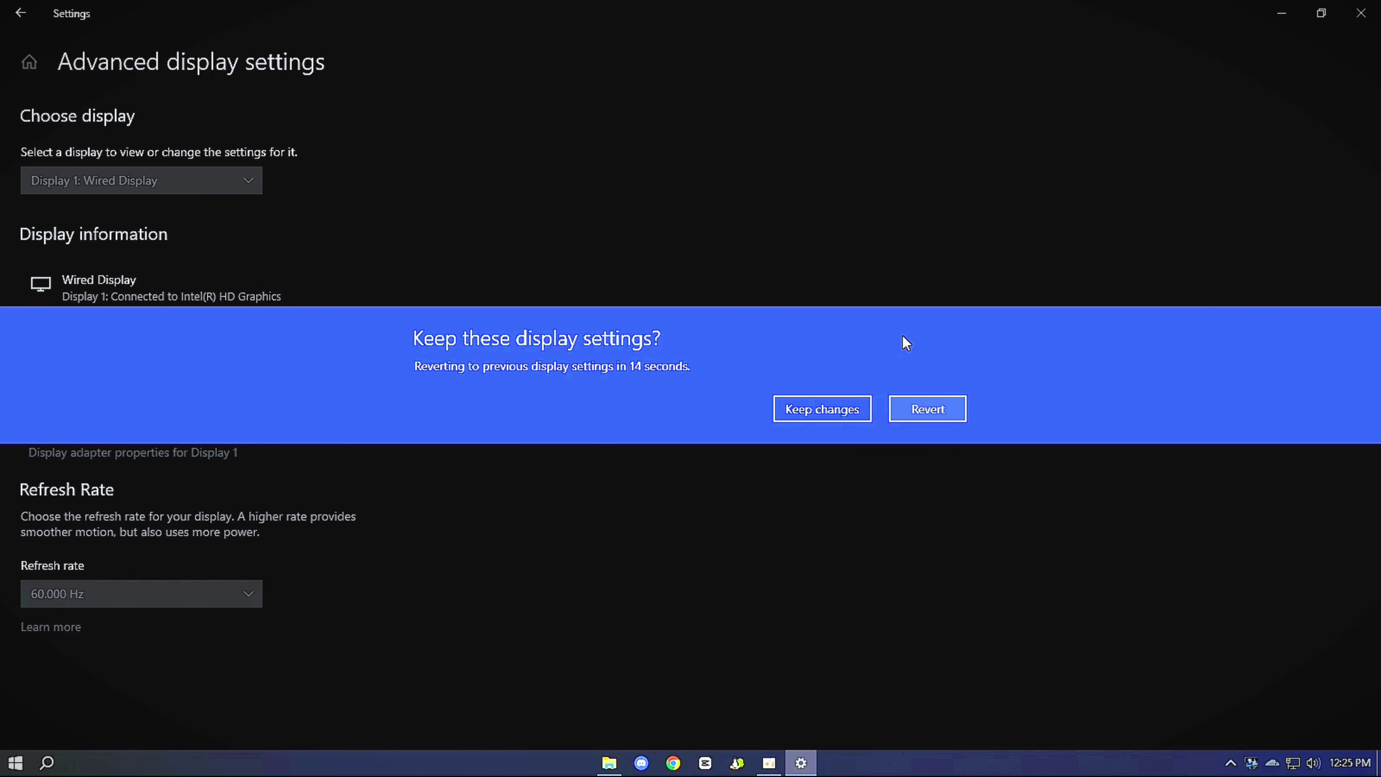
pyautogui.click(821, 408)
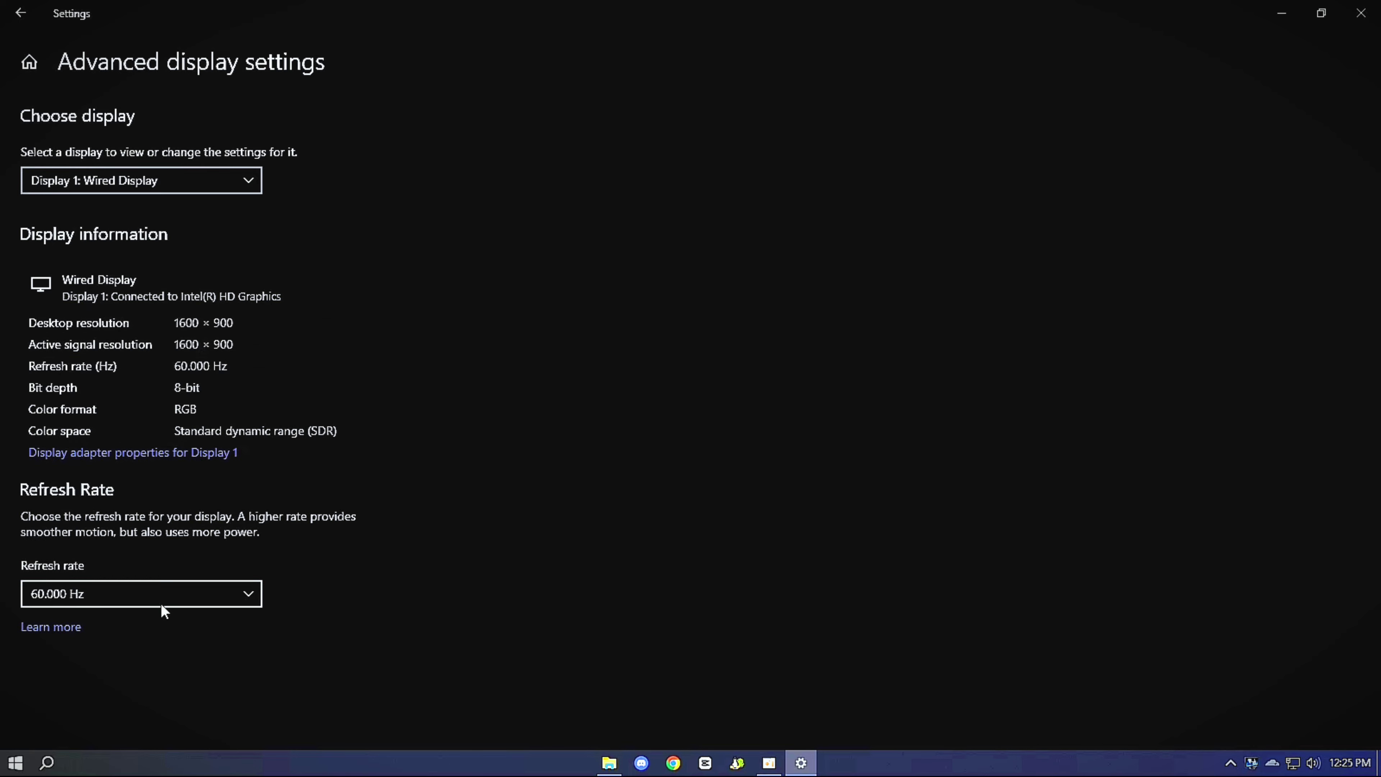
# Step: Set the display's refresh rate to 75 Hz, keep the change and close the settings window
pyautogui.click(111, 593)
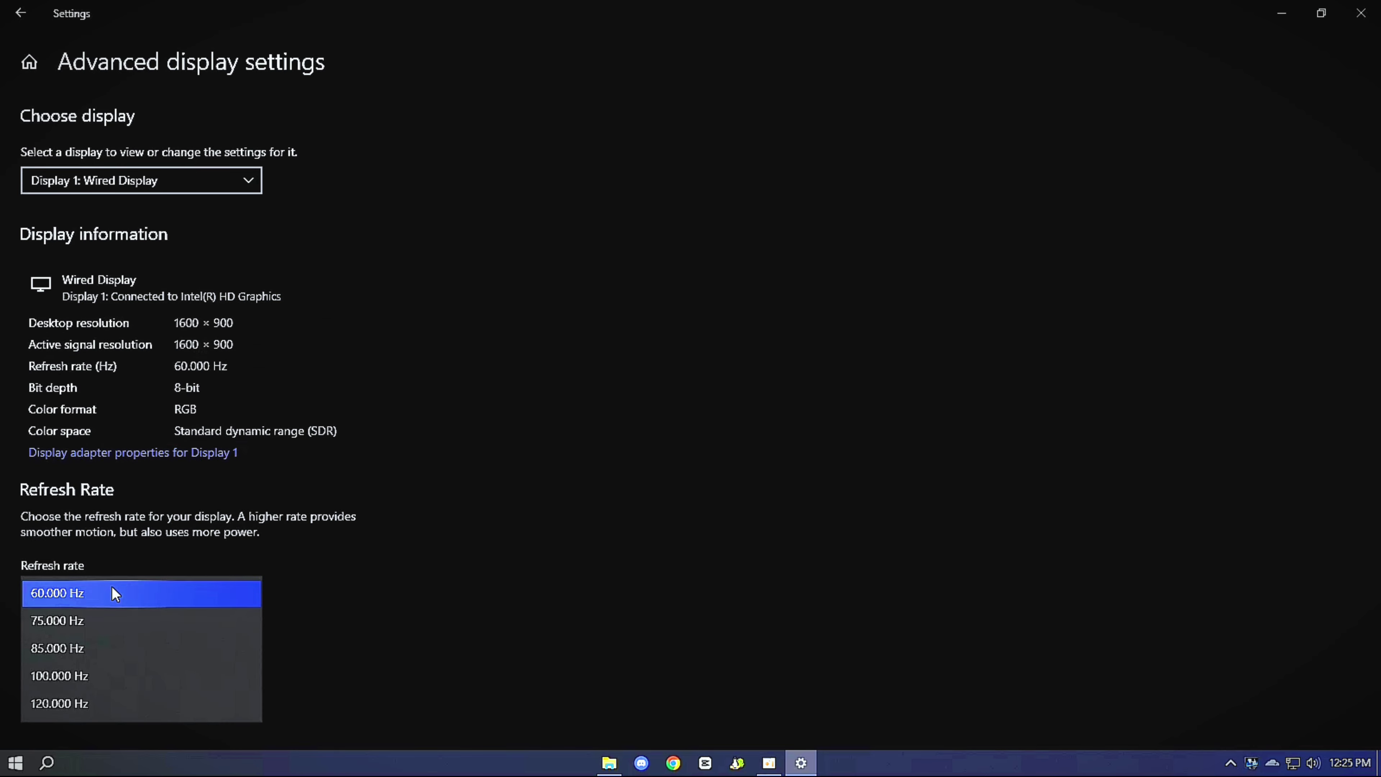
pyautogui.click(66, 619)
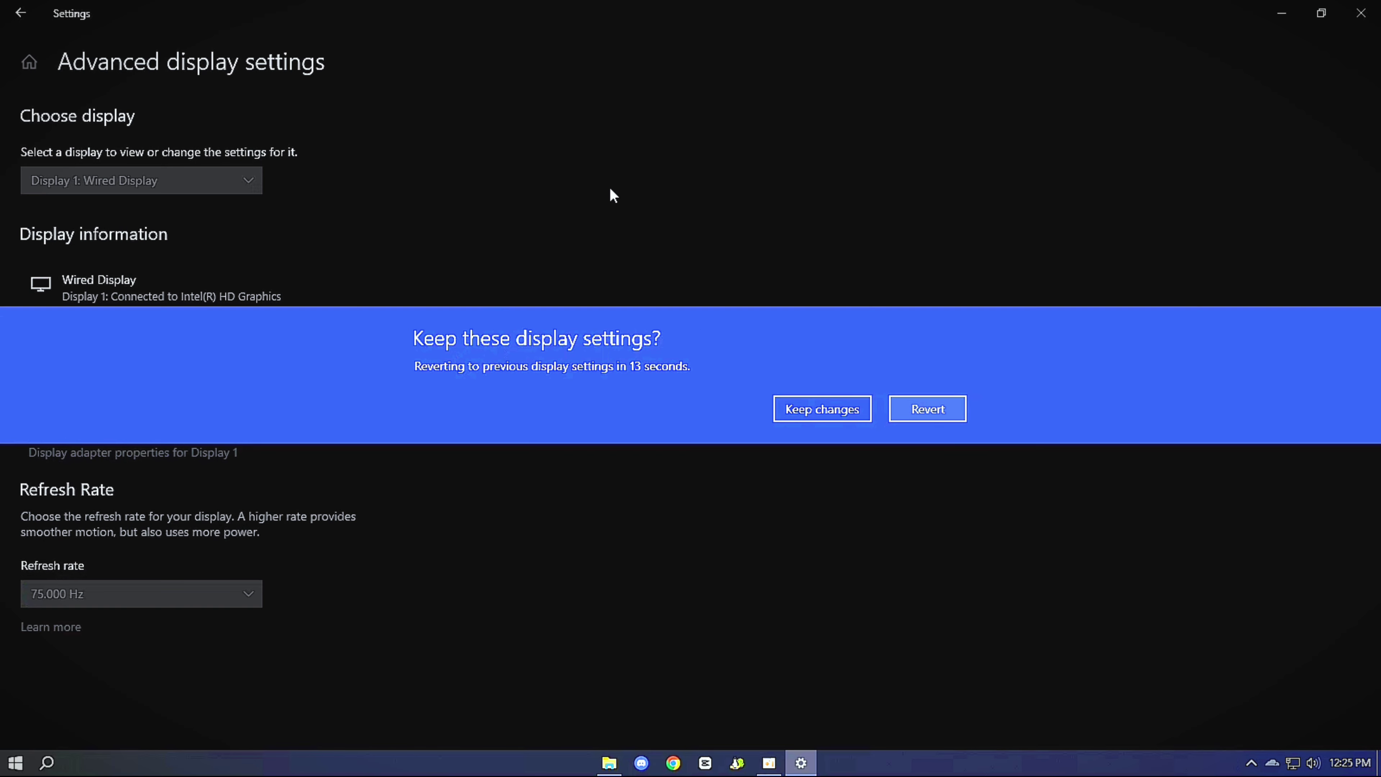
pyautogui.click(820, 408)
pyautogui.click(1360, 13)
# Step: Refresh the desktop
pyautogui.rightClick(731, 195)
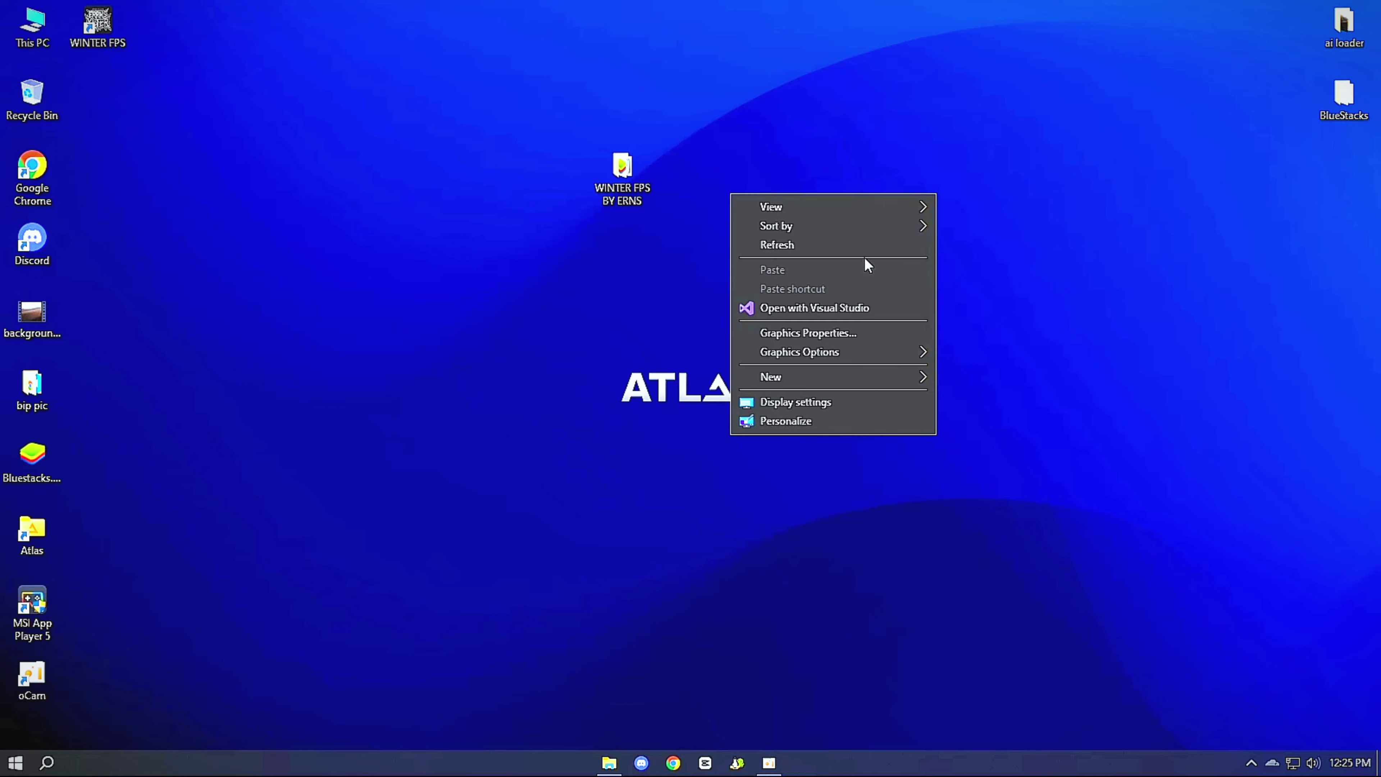
pyautogui.click(865, 245)
pyautogui.moveTo(558, 381); pyautogui.dragTo(463, 417)
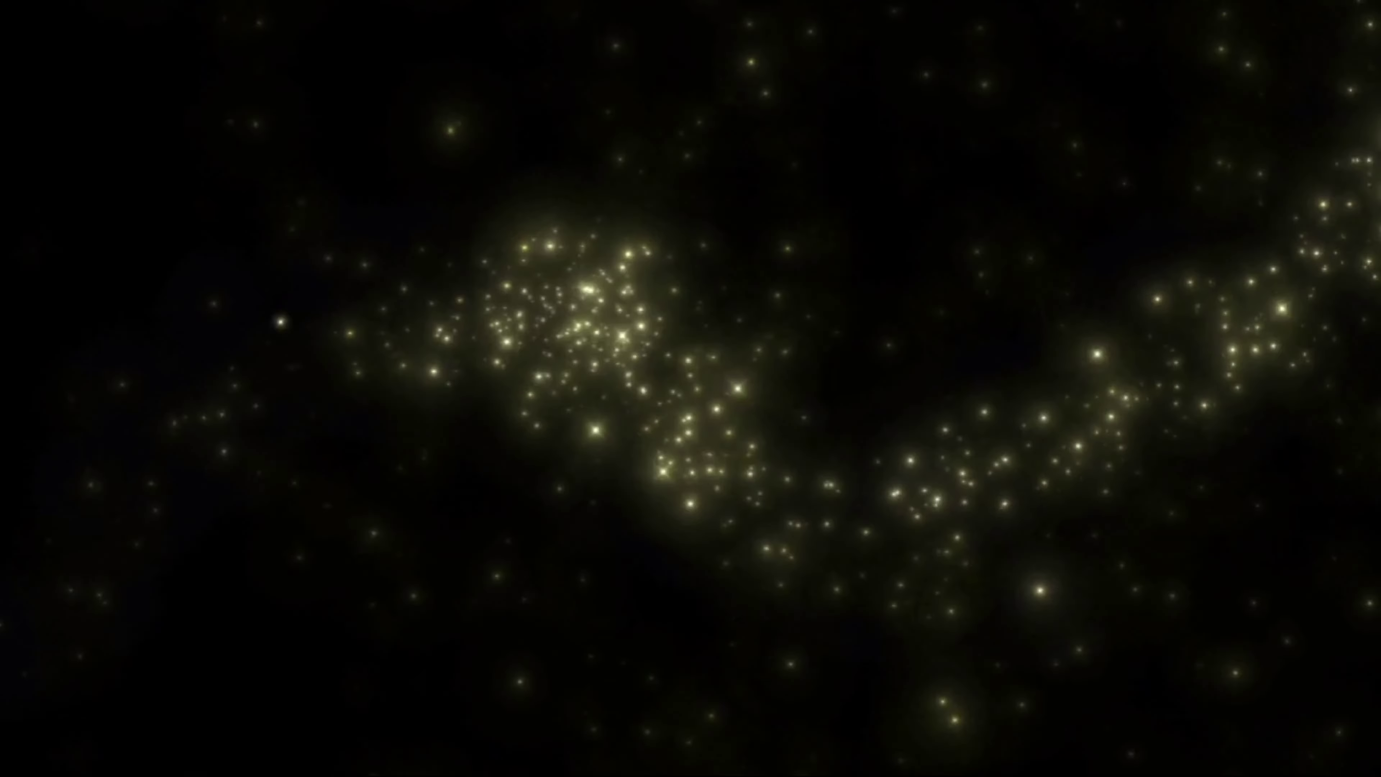